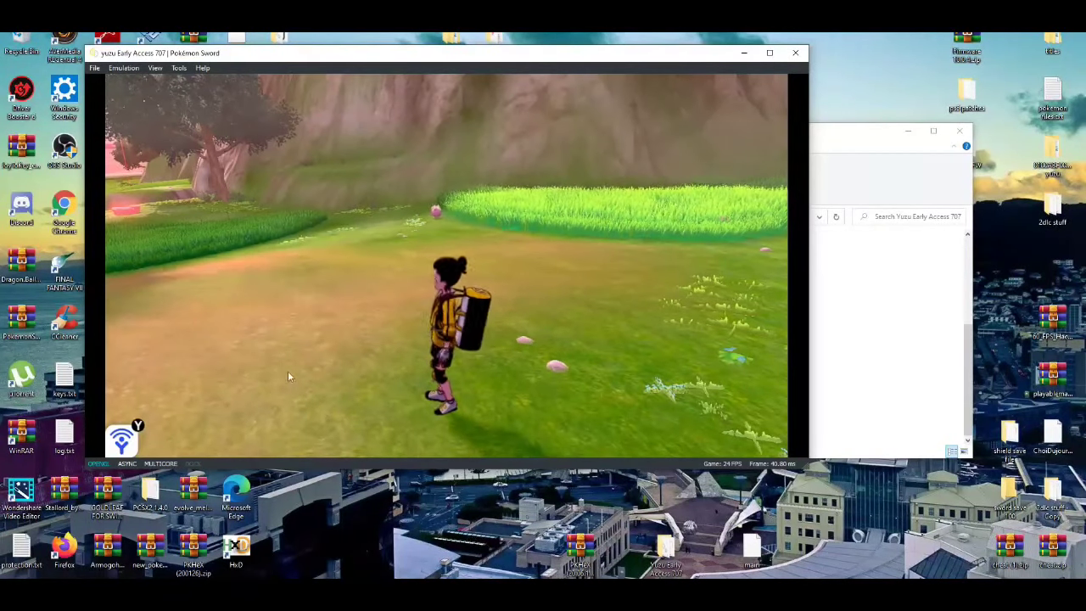
- Stop the running Pokémon Sword emulation, and briefly bring up the PKHeX save editor
left_click(123, 69)
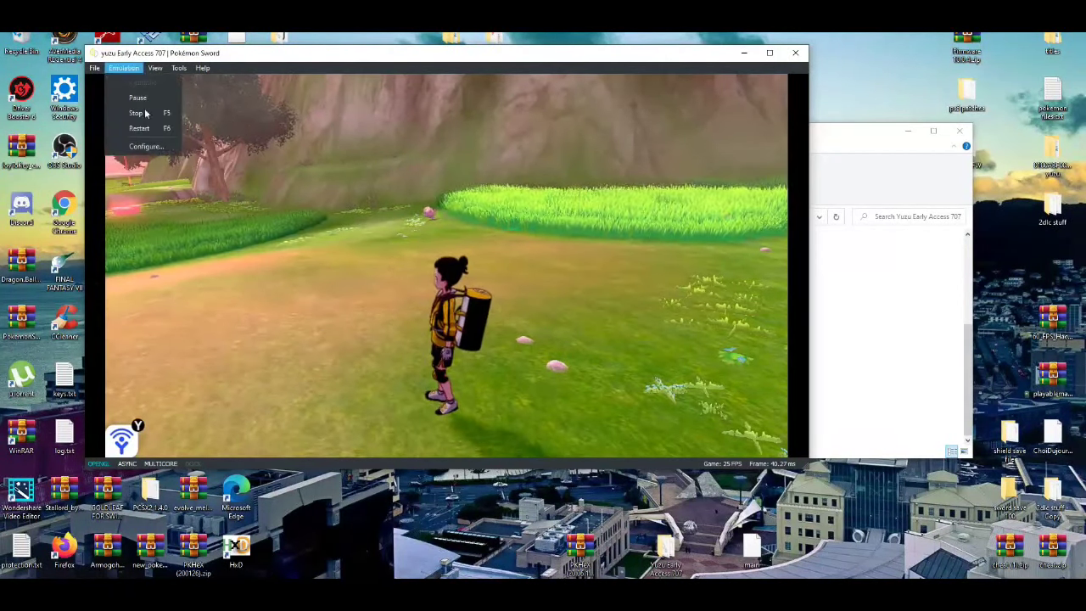
left_click(144, 117)
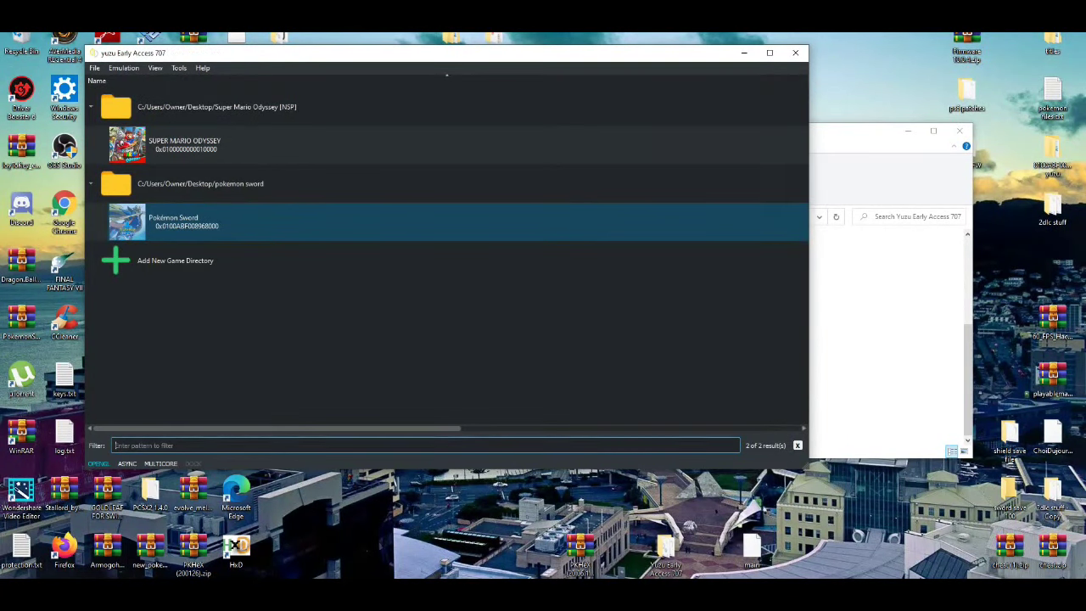
double_click(752, 547)
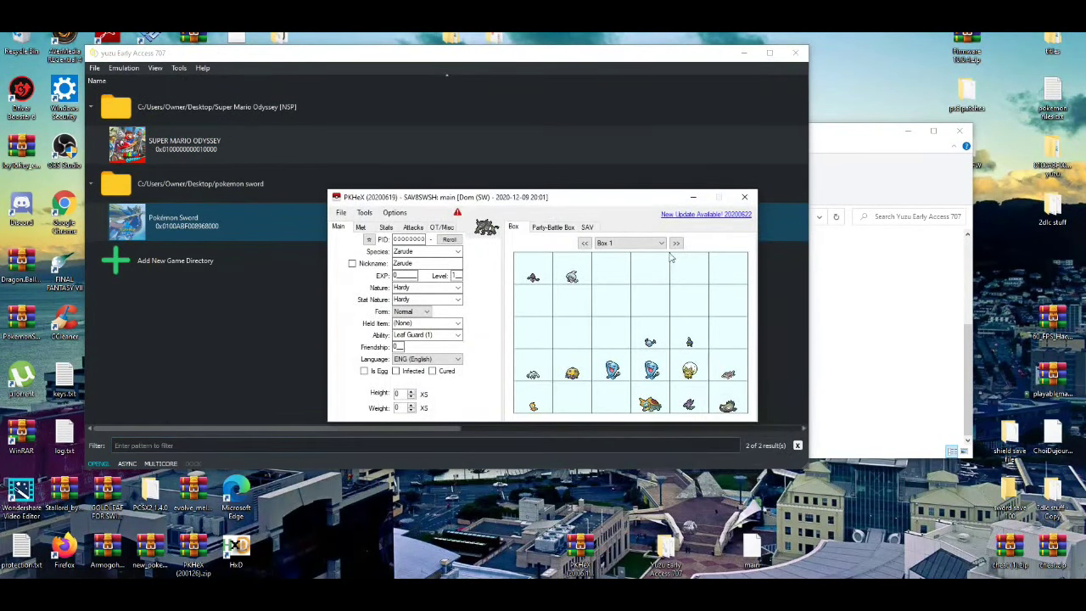
left_click(691, 198)
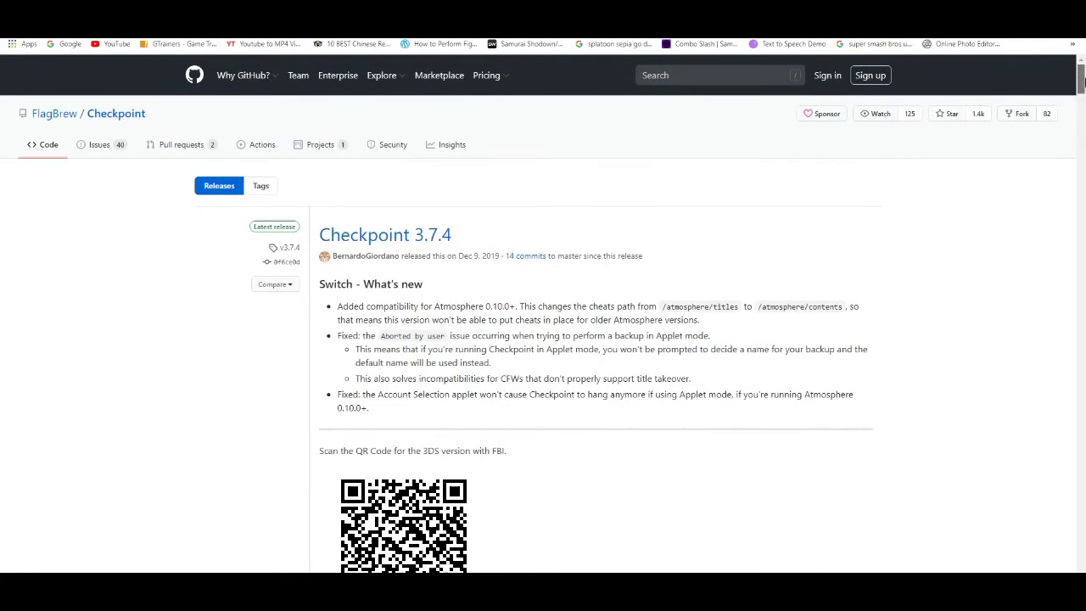
- Look through the Checkpoint releases page on GitHub and the files in the root of USB Drive (D:)
mouse_move(1083, 80)
left_mouse_down()
mouse_move(1082, 94)
mouse_move(1083, 83)
left_mouse_up()
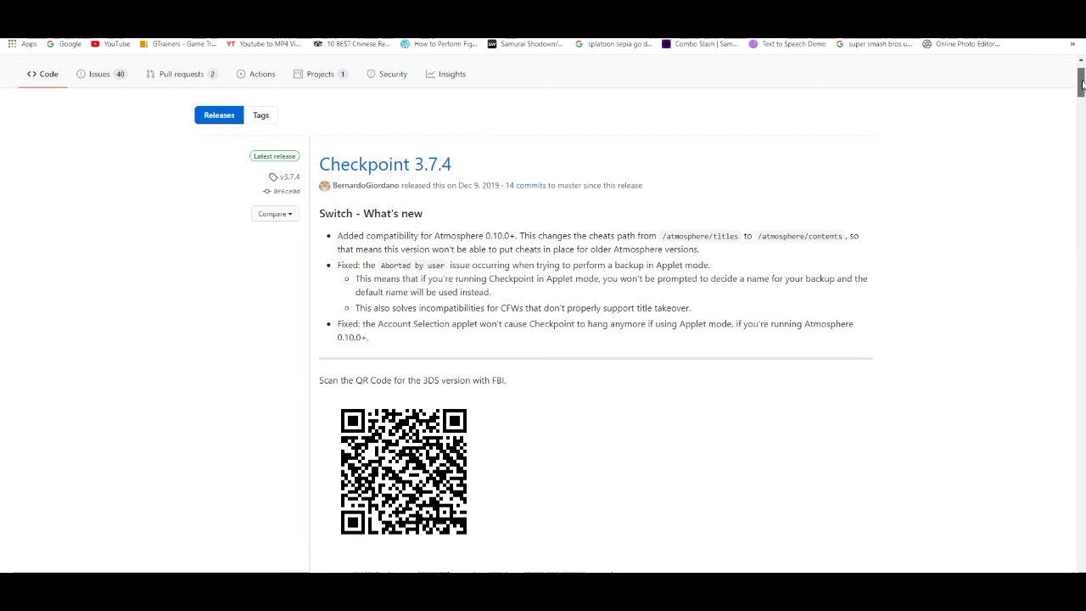
left_click_drag(1083, 82, 1083, 117)
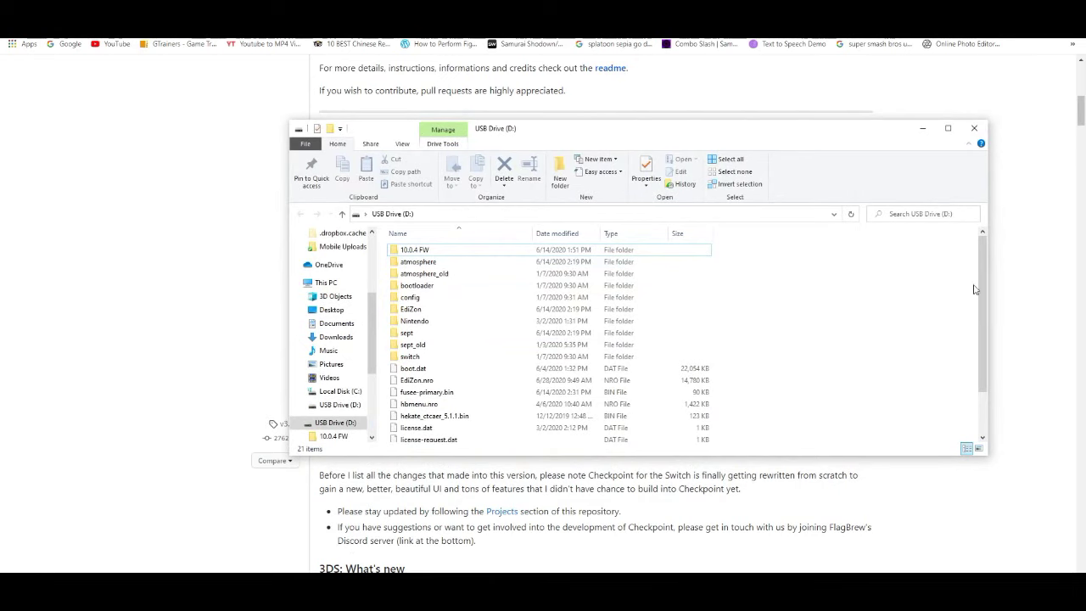
scroll(984, 294, "down", 2)
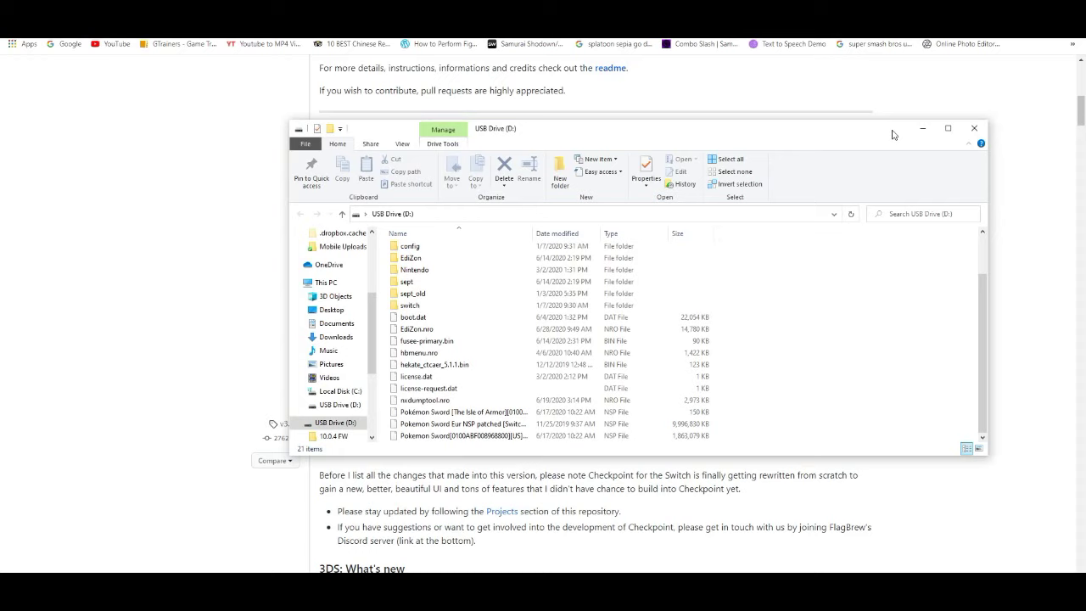
left_click(922, 129)
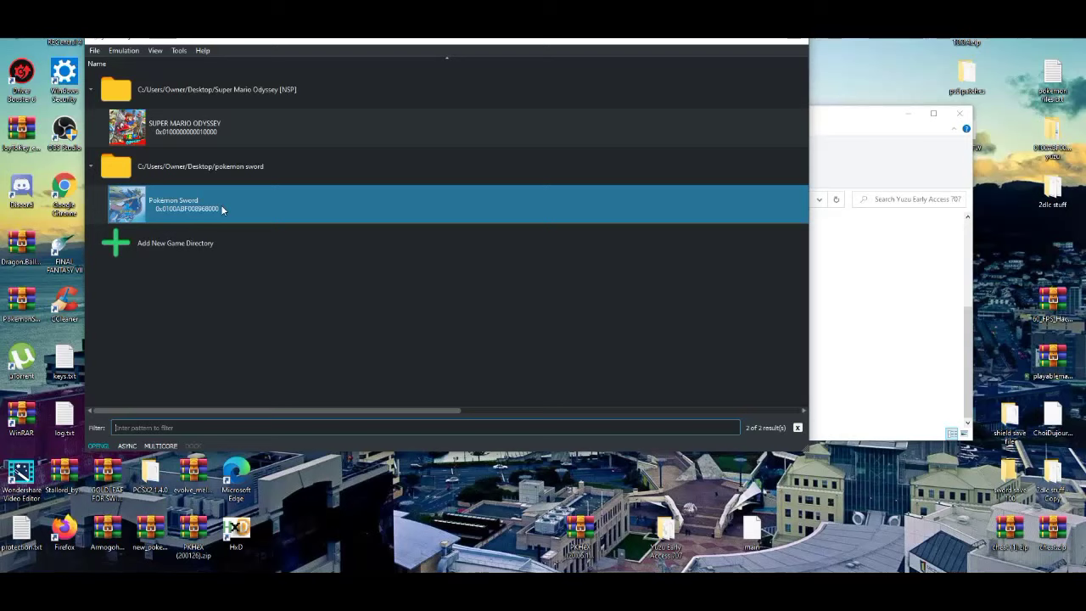
- Open Pokémon Sword's save data location for the yuzu profile and move the folder window over the emulator
right_click(369, 215)
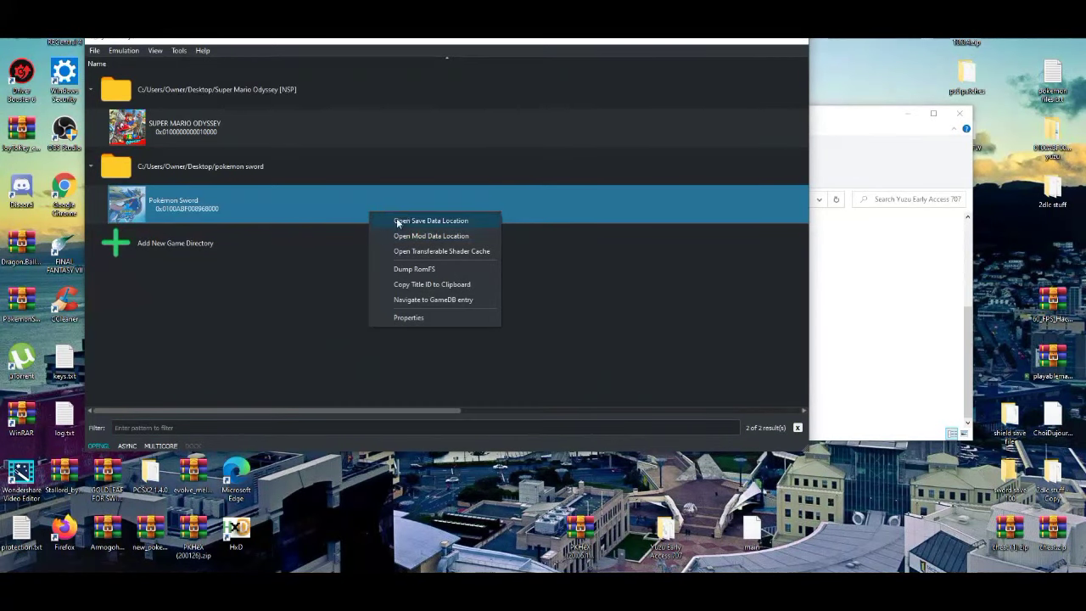
left_click(398, 220)
left_click(378, 177)
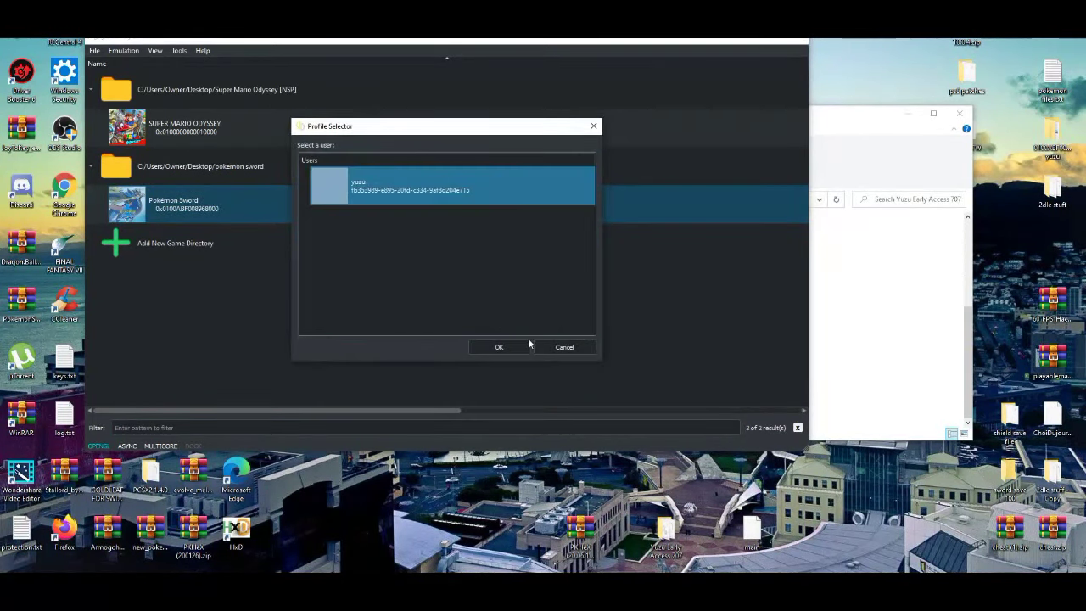
left_click(501, 347)
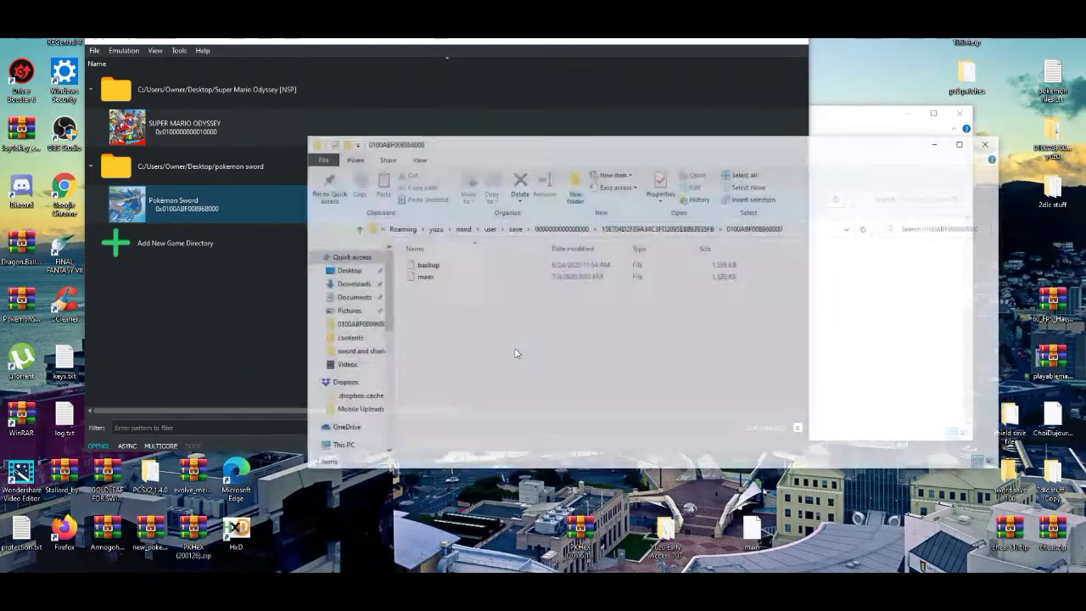
left_click_drag(572, 153, 366, 95)
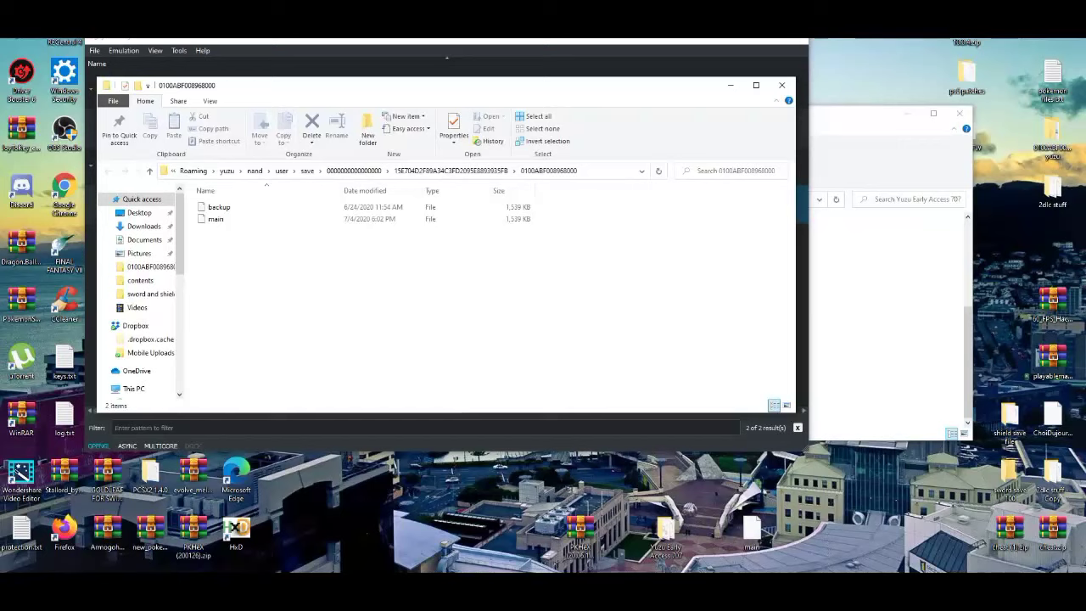
- Place the PKHeX window beside the save folder and load the "main" save file into it
left_click(836, 538)
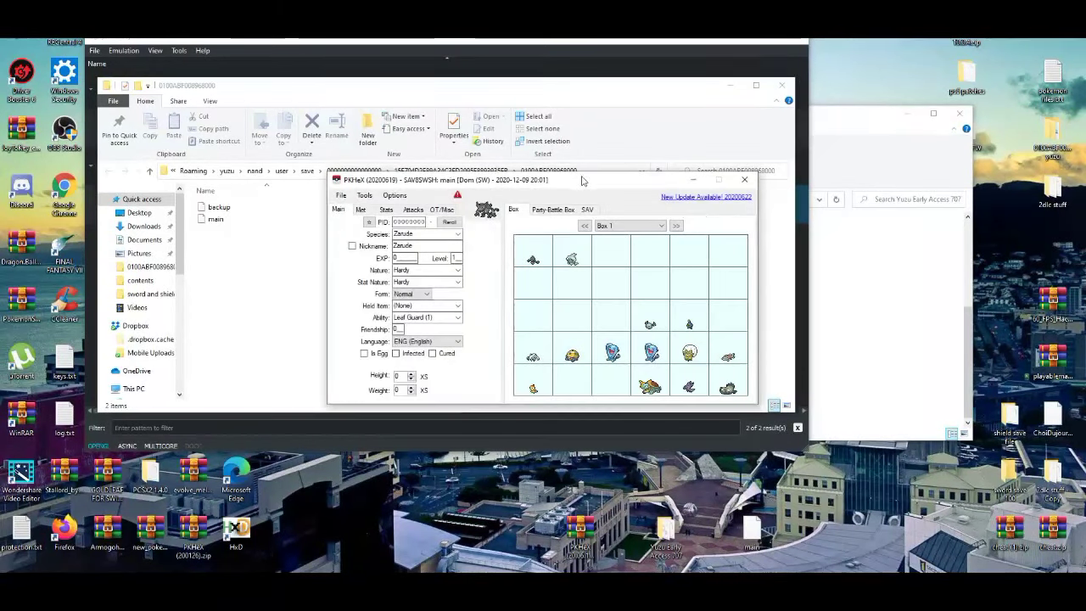
left_click_drag(584, 185, 606, 184)
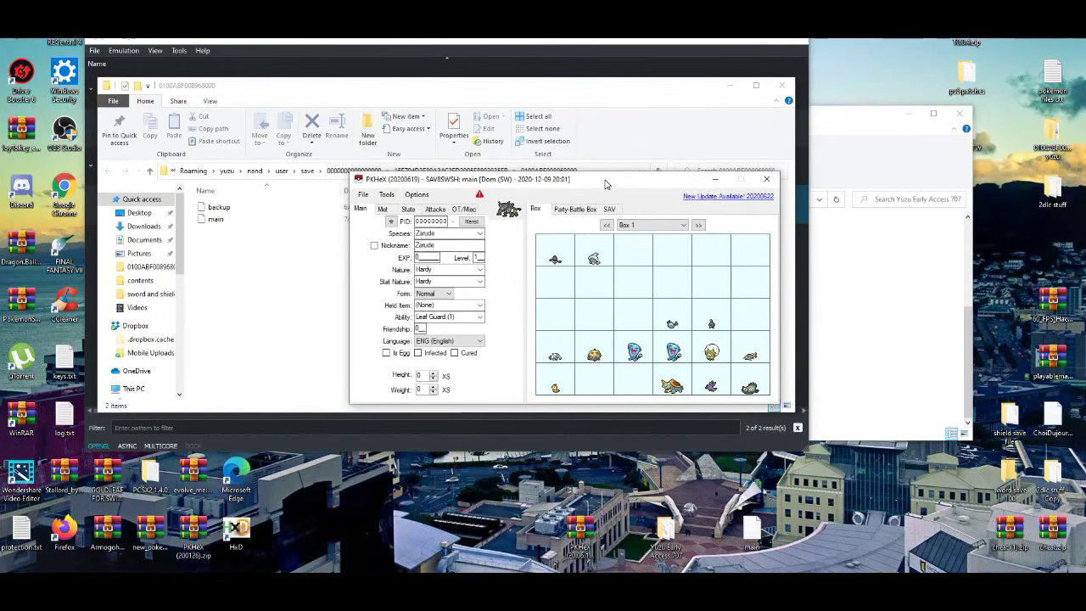
left_click_drag(606, 183, 701, 136)
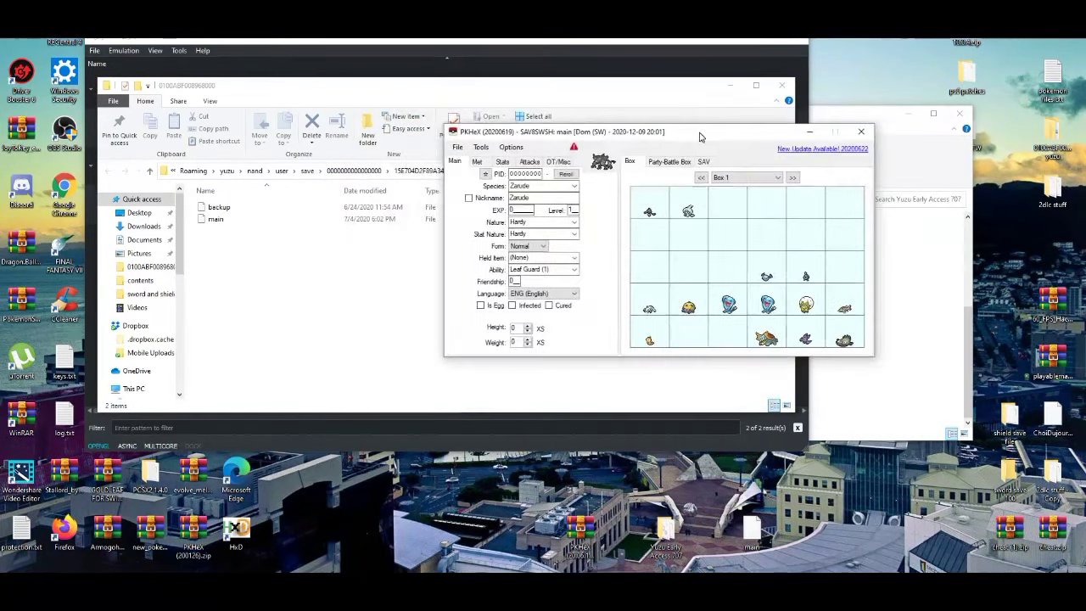
left_click(276, 223)
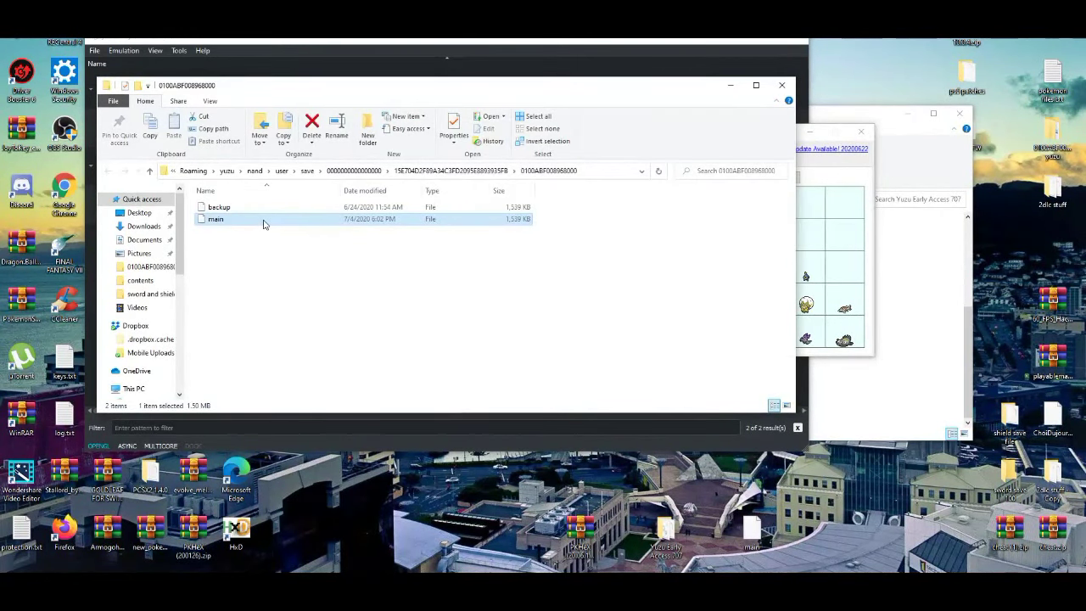
left_click(825, 181)
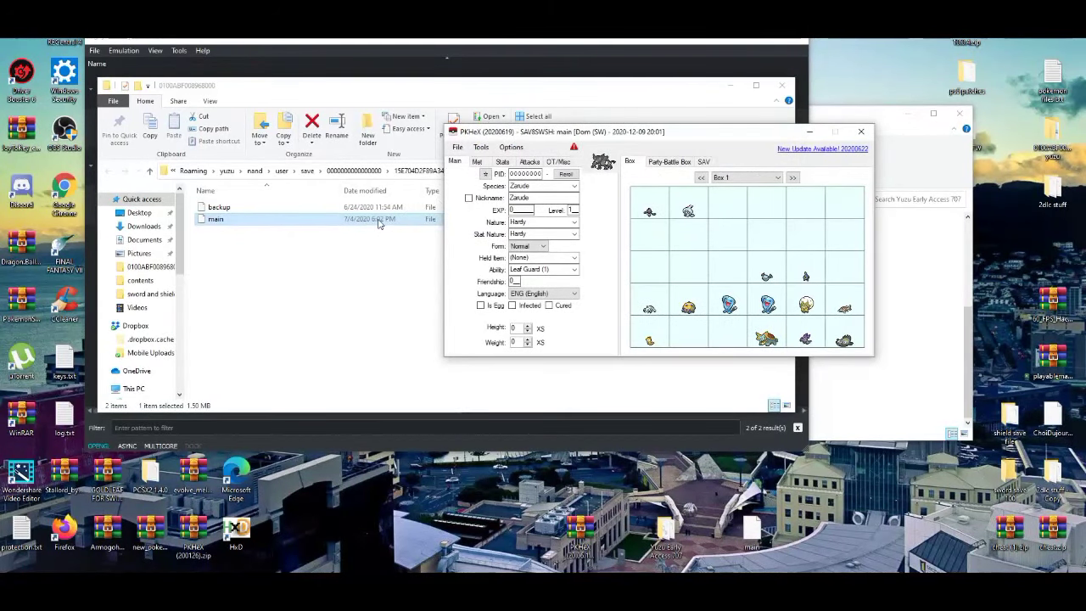
left_click_drag(575, 190, 607, 196)
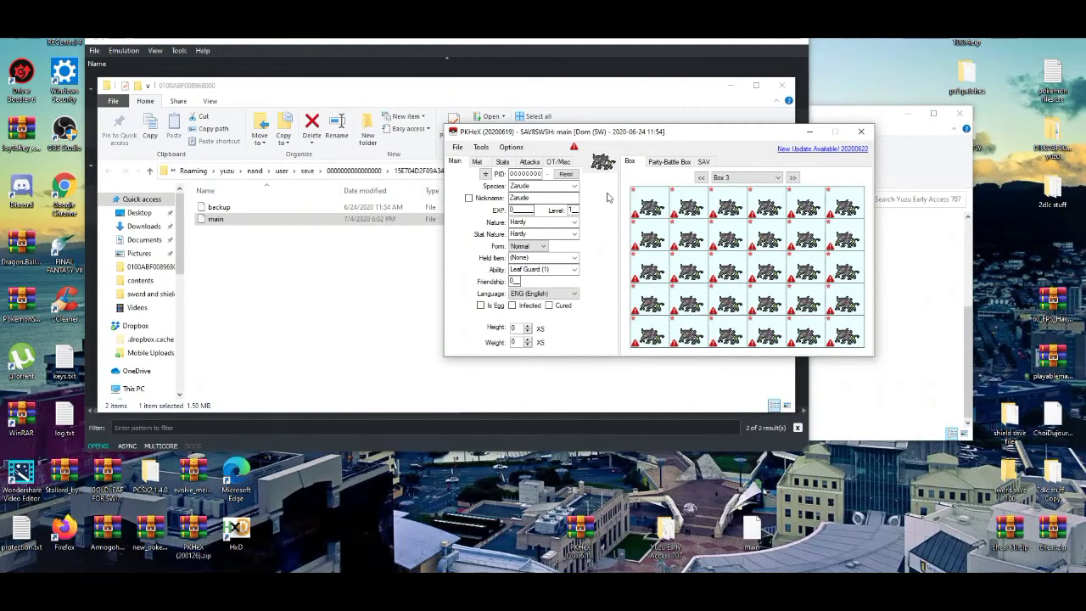
- Show Box 2 and set the edited Pokémon's species to Magearna
left_click(703, 179)
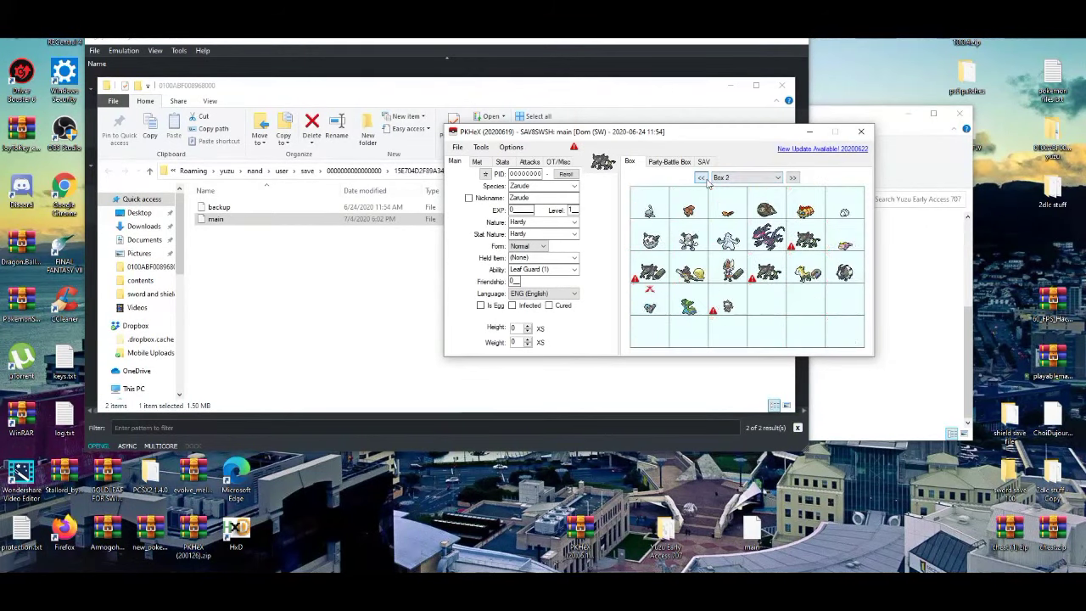
left_click(792, 178)
left_click(550, 186)
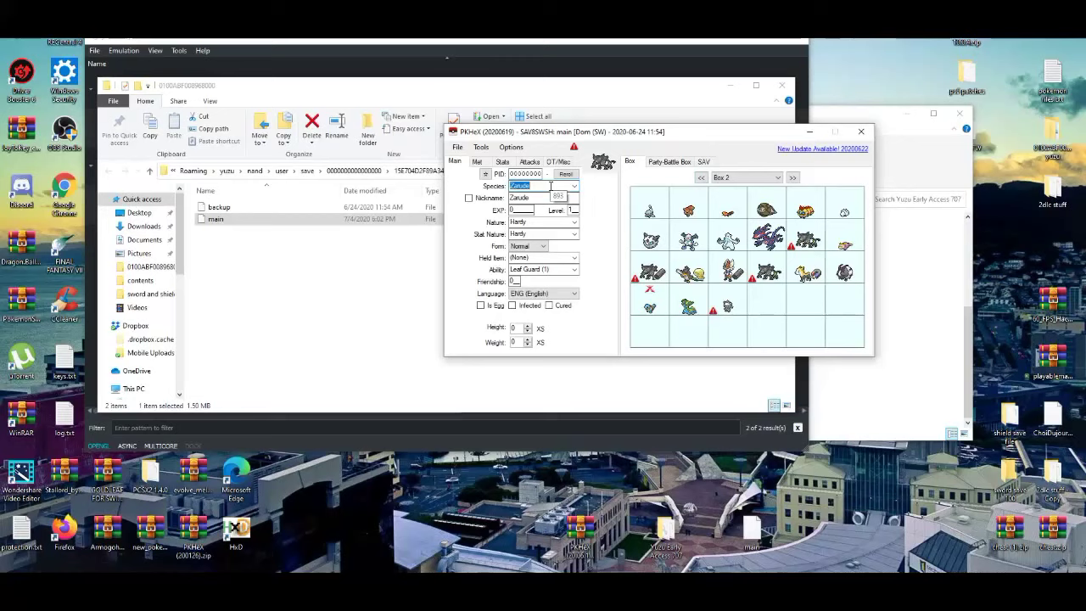
type("magearna")
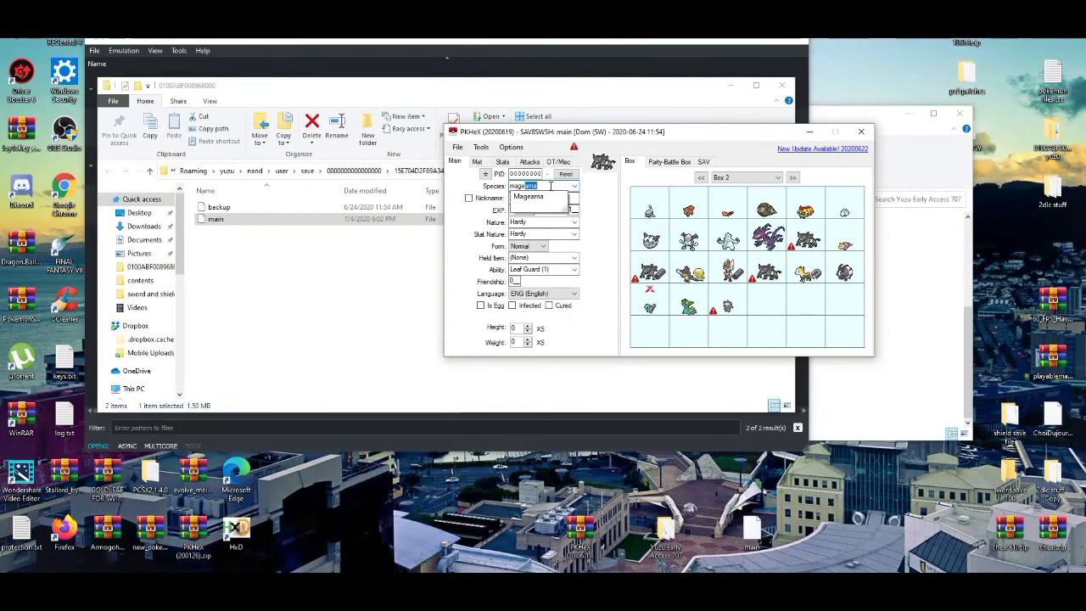
left_click(546, 197)
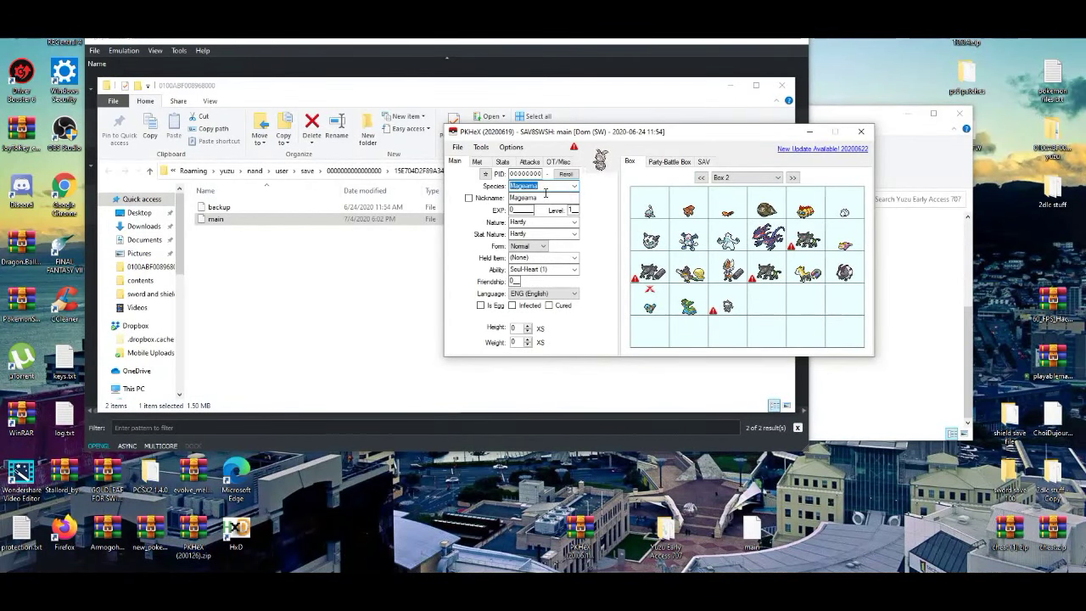
- Make the Magearna shiny at level 100 and set its form to Original
left_click(486, 173)
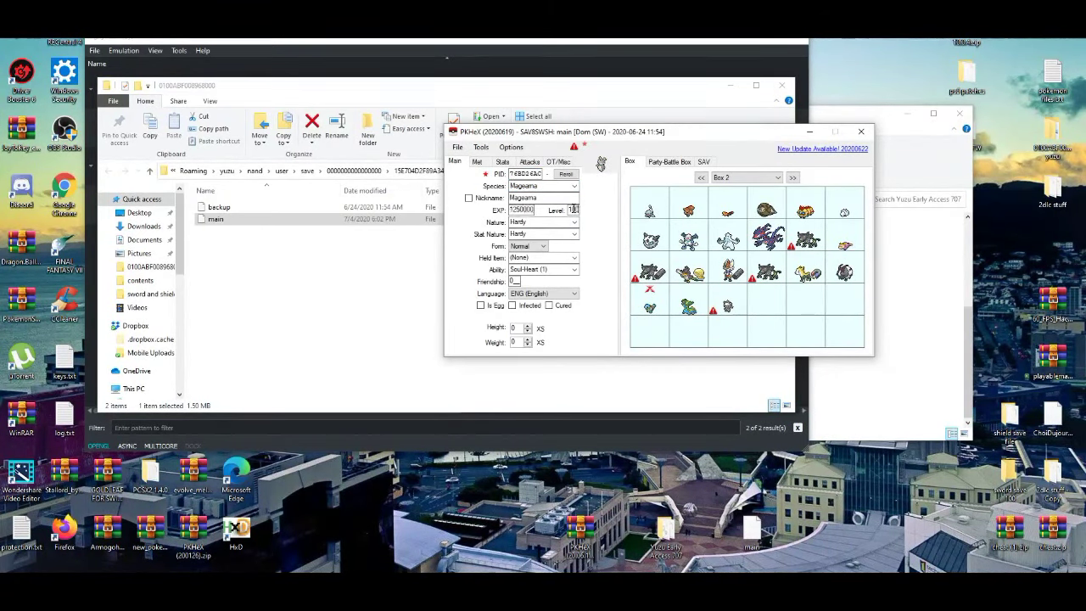
left_click(538, 173)
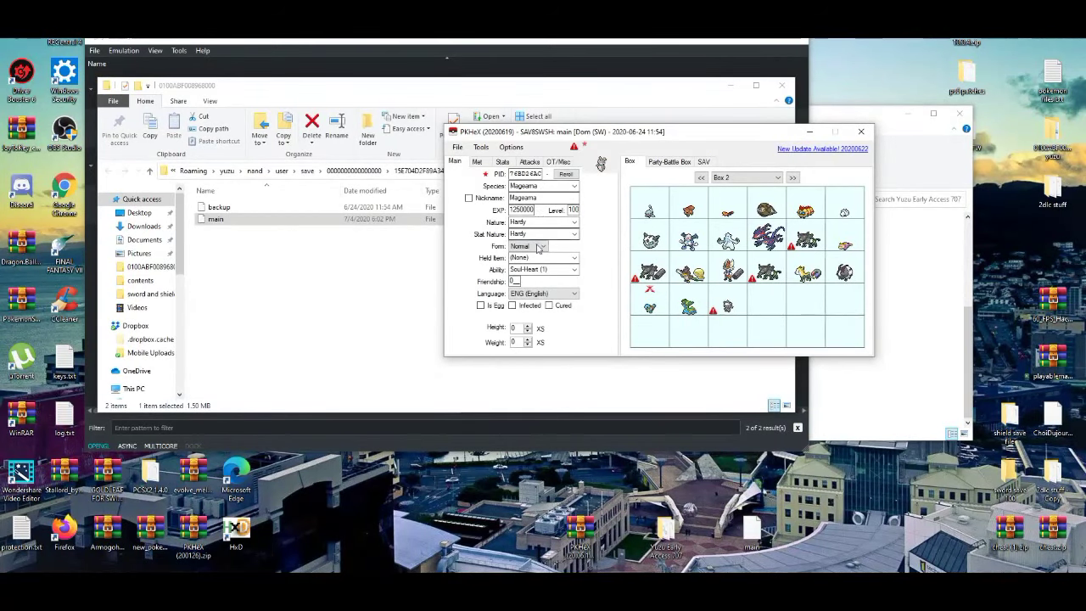
left_click(530, 246)
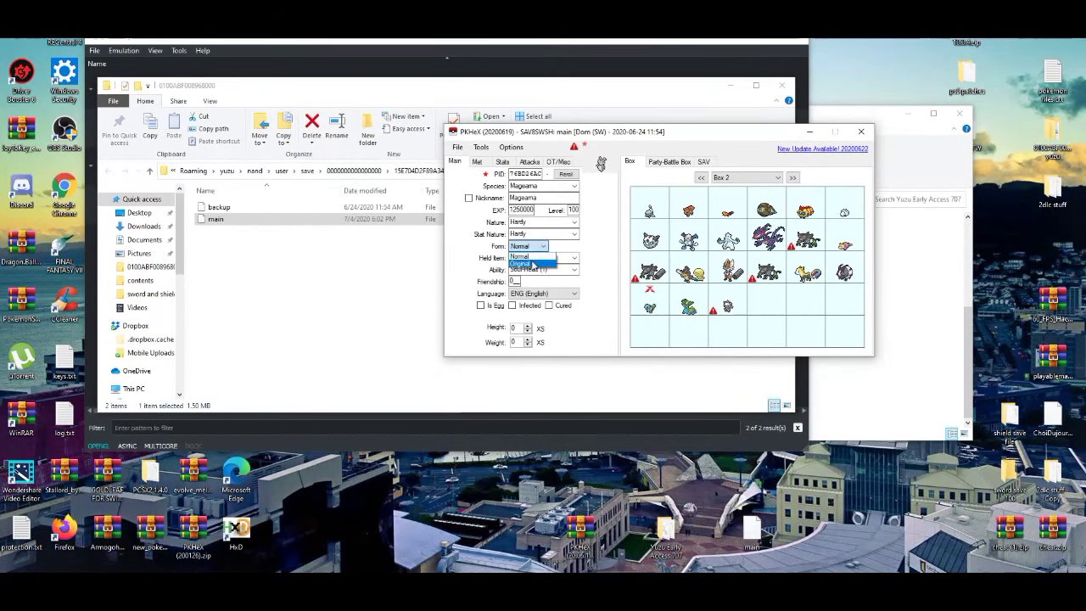
left_click(534, 263)
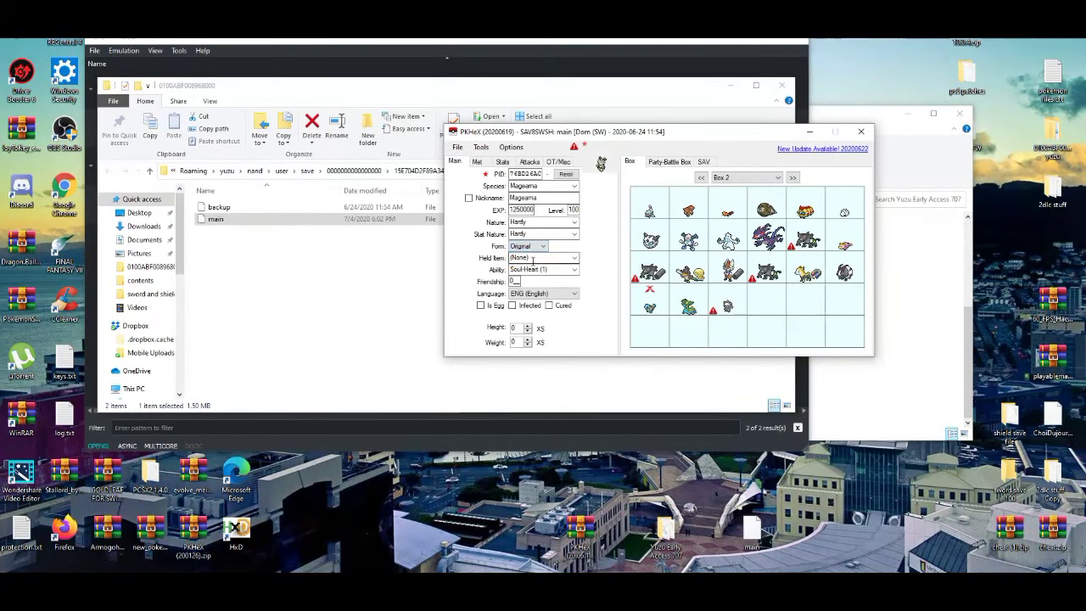
- Set the ball in Magearna's met data to Cherish Ball
left_click(478, 162)
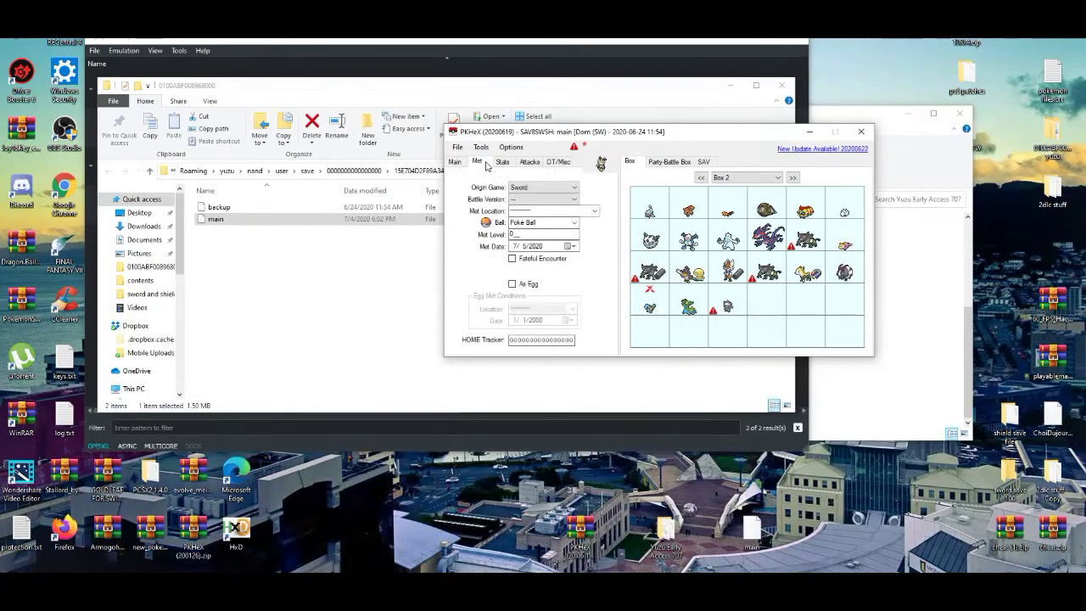
left_click(551, 222)
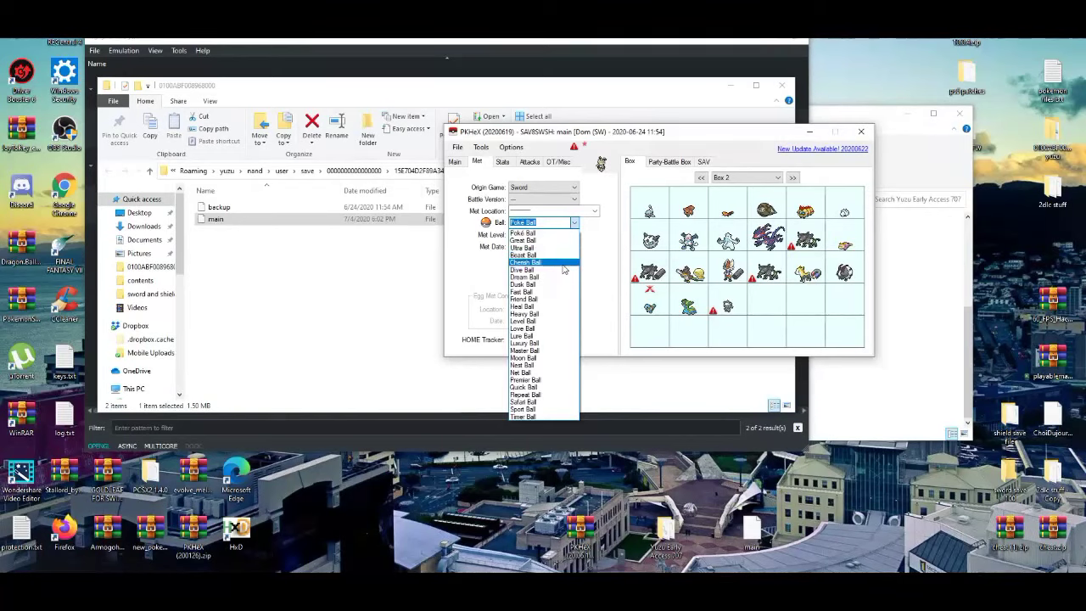
left_click(564, 263)
- Apply the suggested moves Solar Beam, Shift Gear, Speed Swap and Defense Curl to Magearna, and randomize its IVs and EVs
left_click(536, 165)
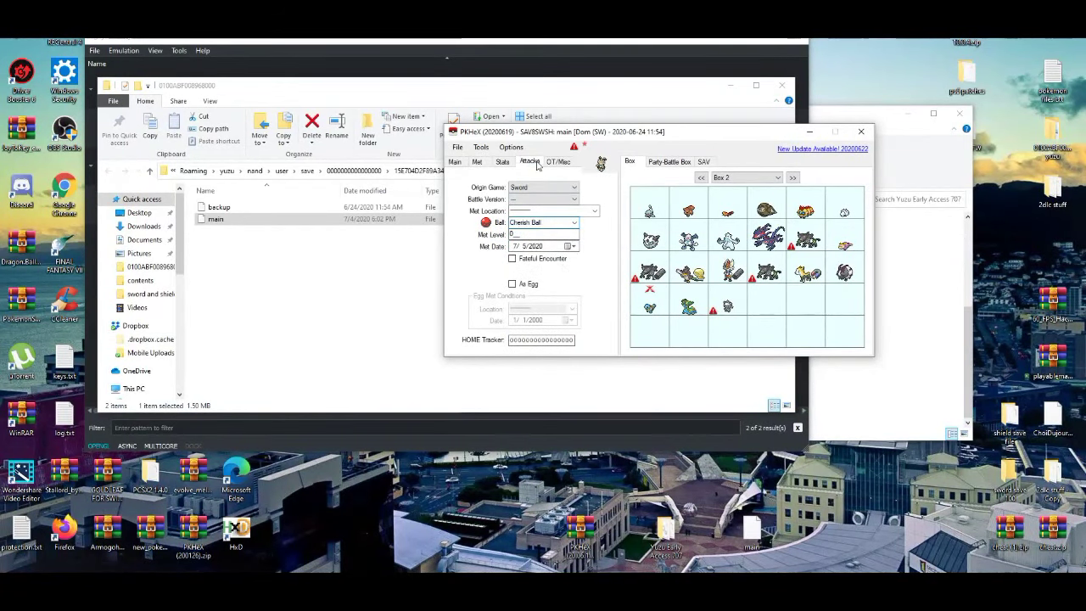
left_click(499, 185)
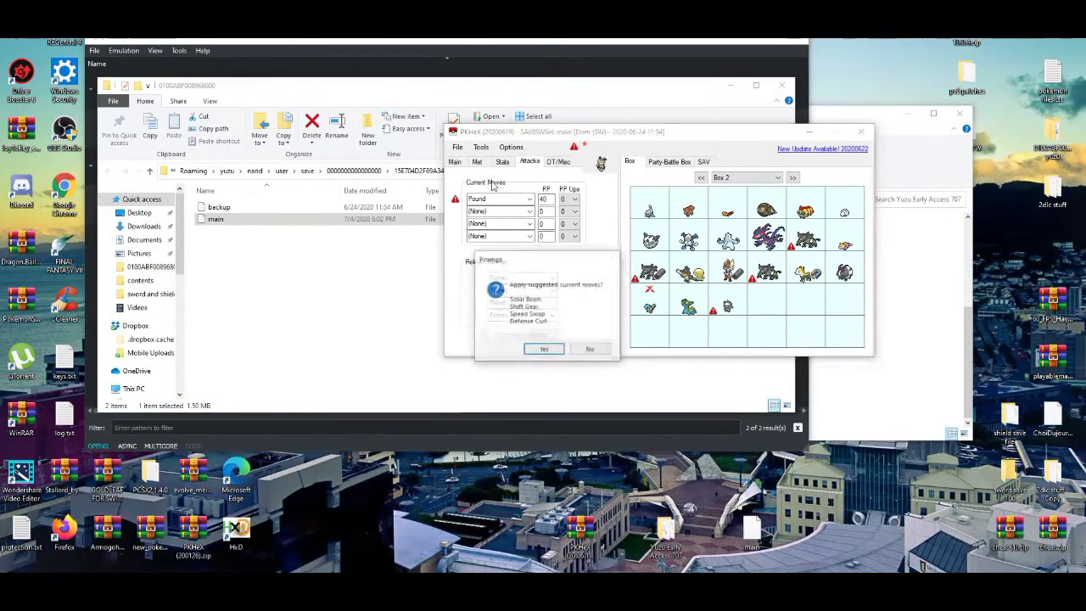
left_click(543, 351)
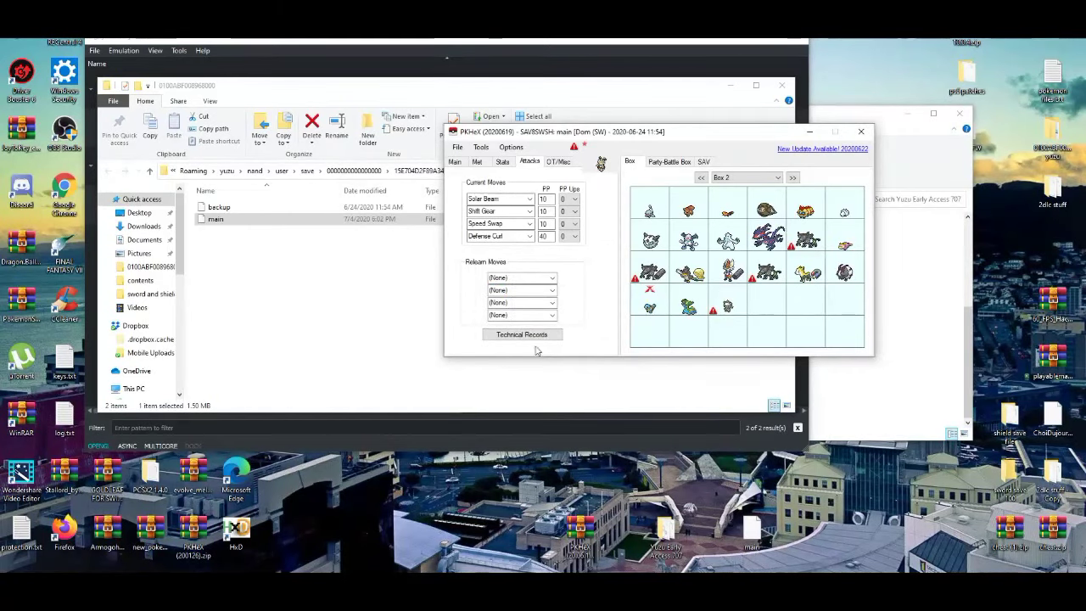
left_click(508, 162)
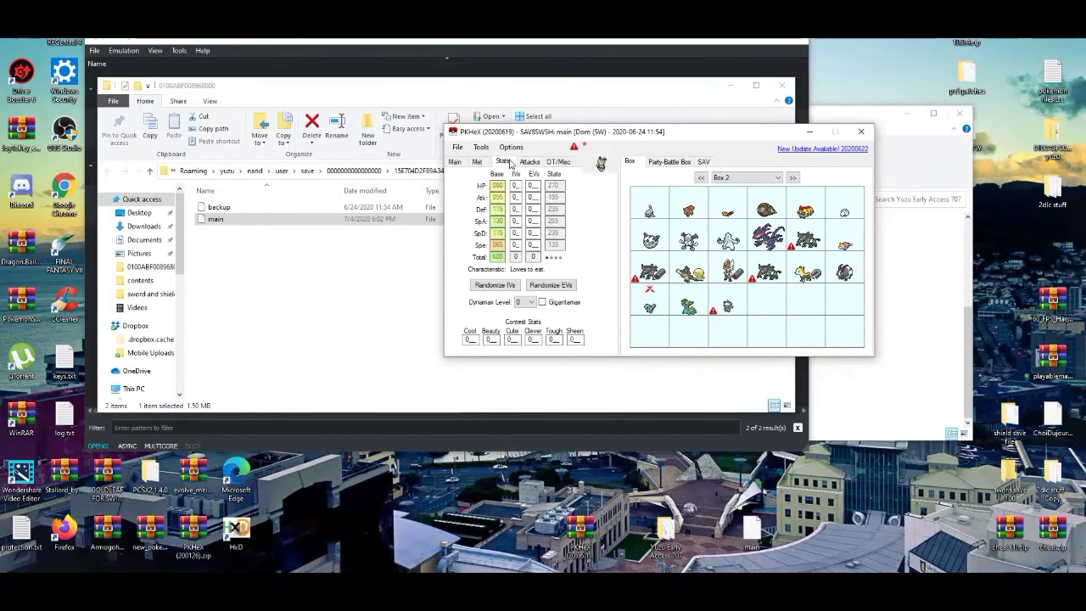
left_click(501, 286)
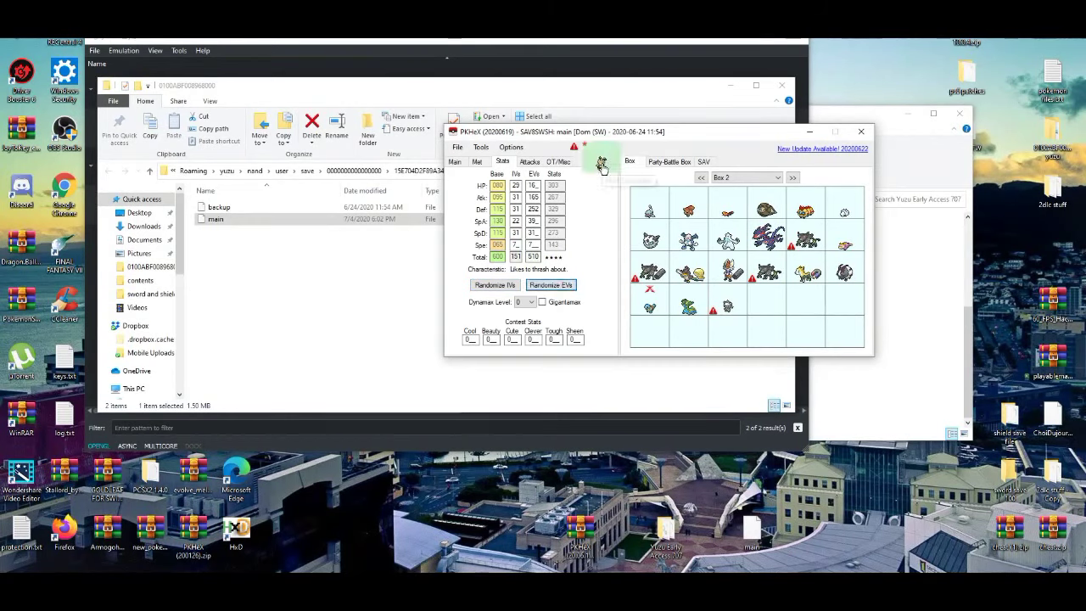
- Store the Magearna in the fourth slot of Box 2's fourth row and run its legality check
left_click_drag(600, 166, 689, 208)
left_click_drag(776, 292, 763, 305)
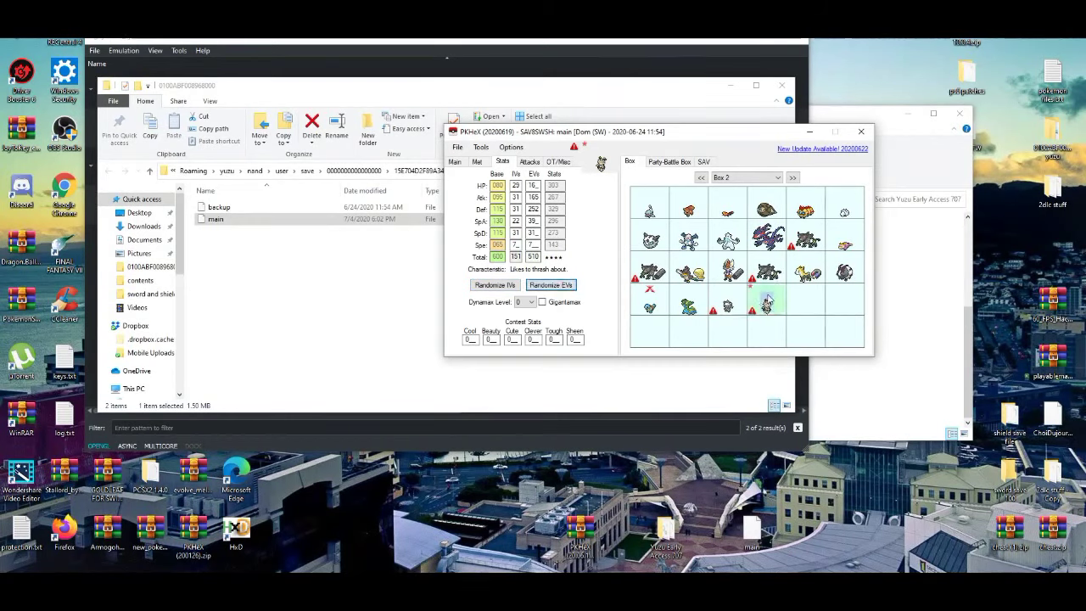
left_click(574, 148)
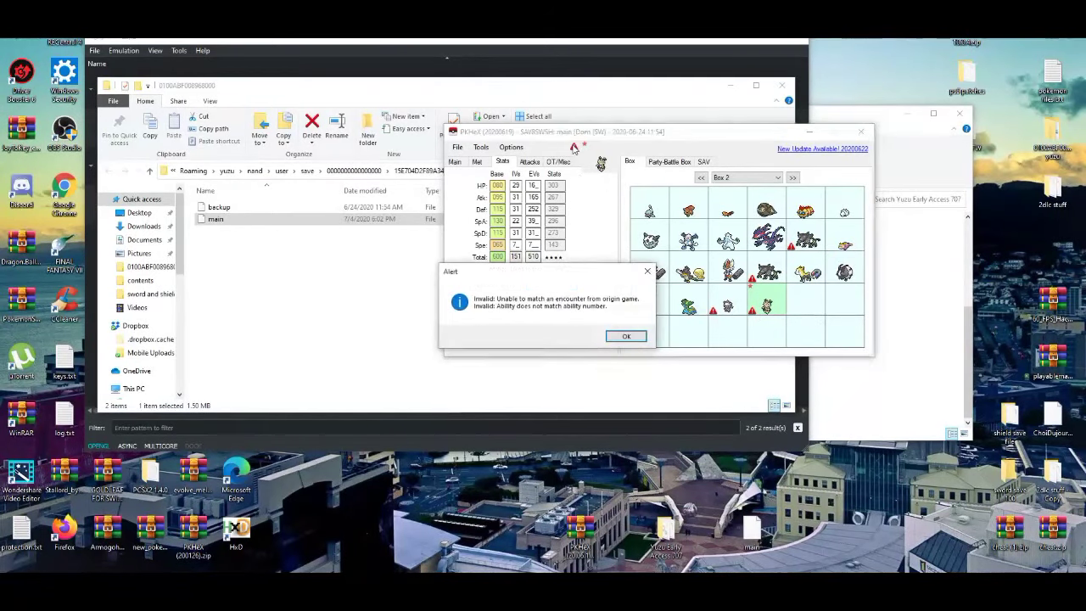
- Export the edited save as main in the 0100ABF008968000 folder, replacing the existing file, and close PKHeX
left_click(624, 337)
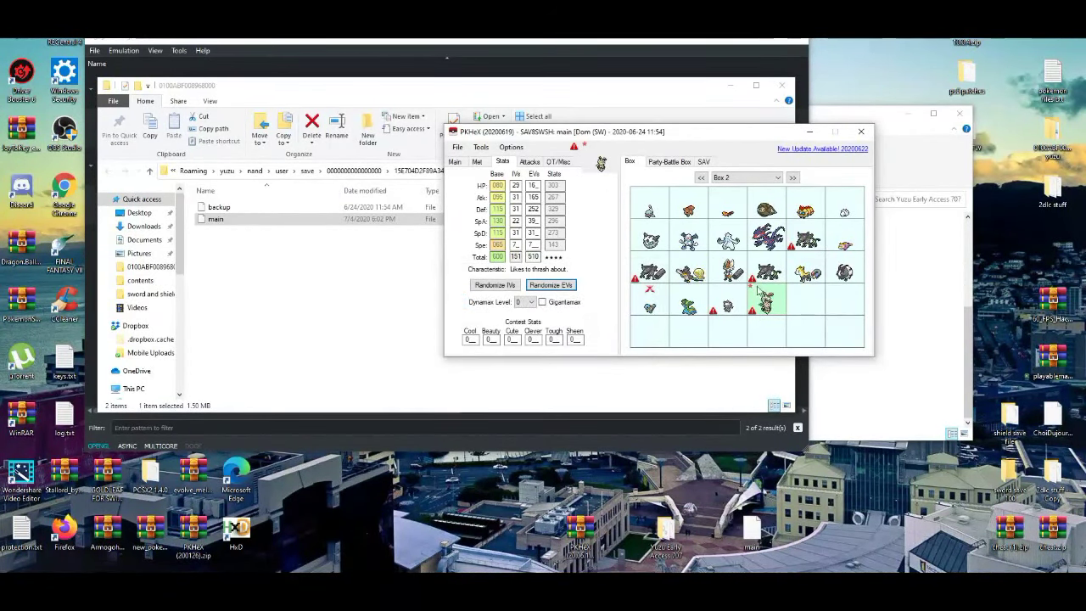
mouse_move(656, 196)
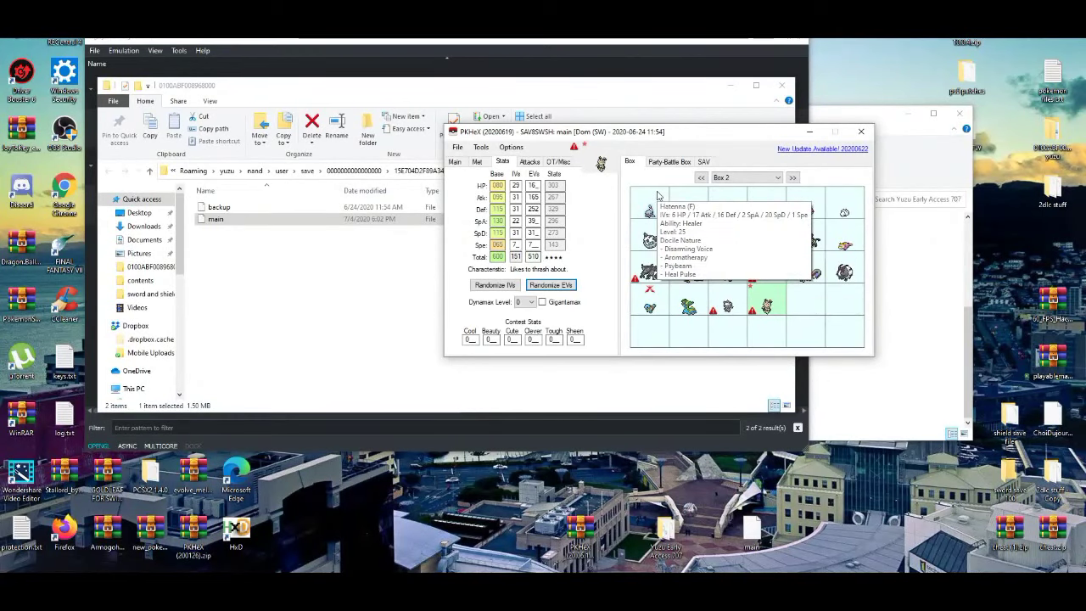
left_click(463, 166)
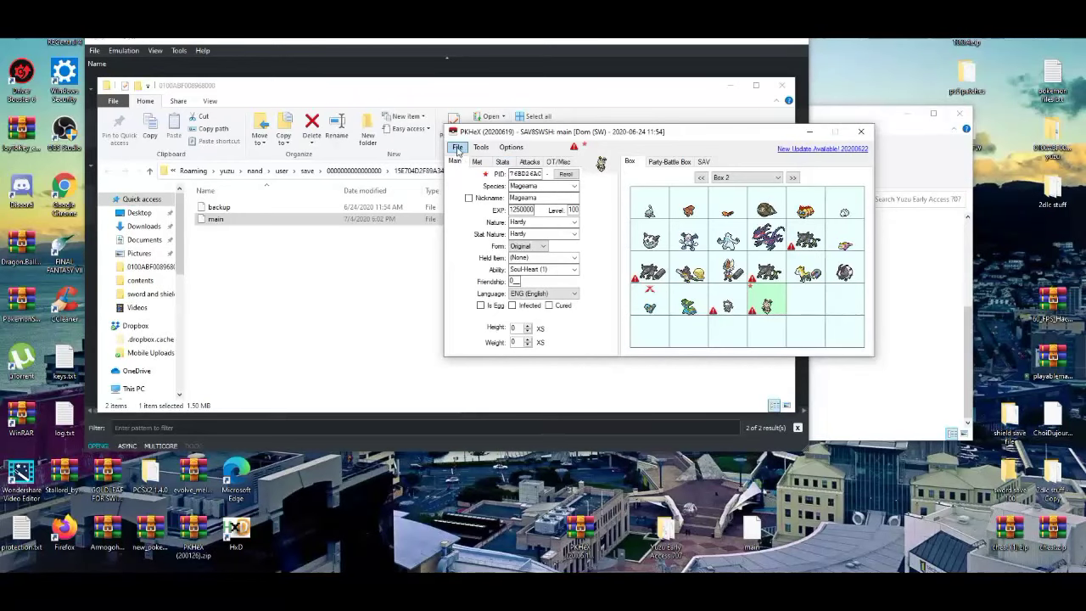
left_click(457, 149)
mouse_move(463, 185)
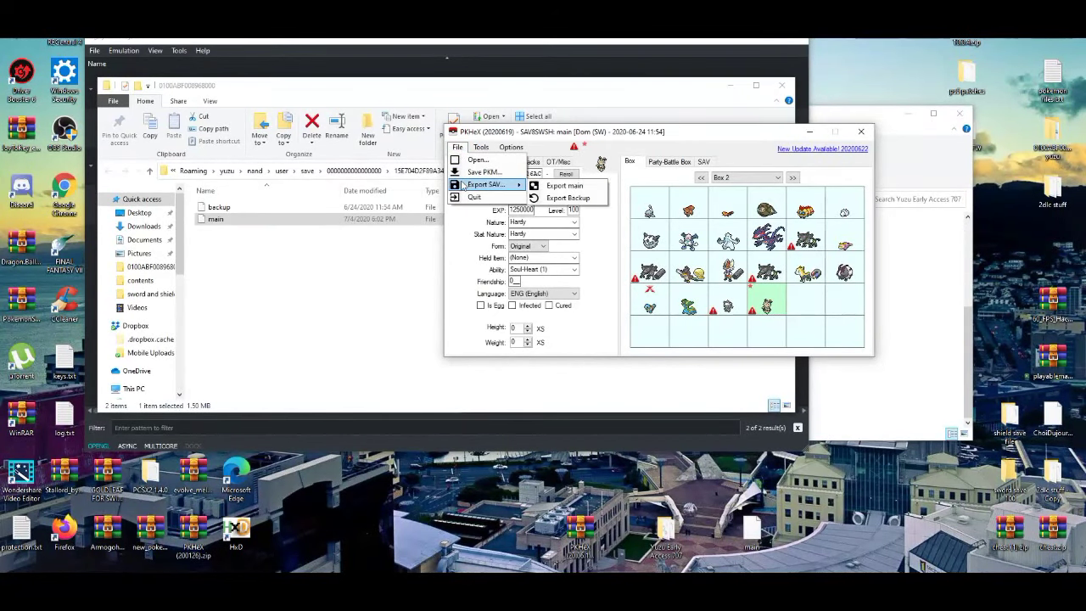
left_click(563, 186)
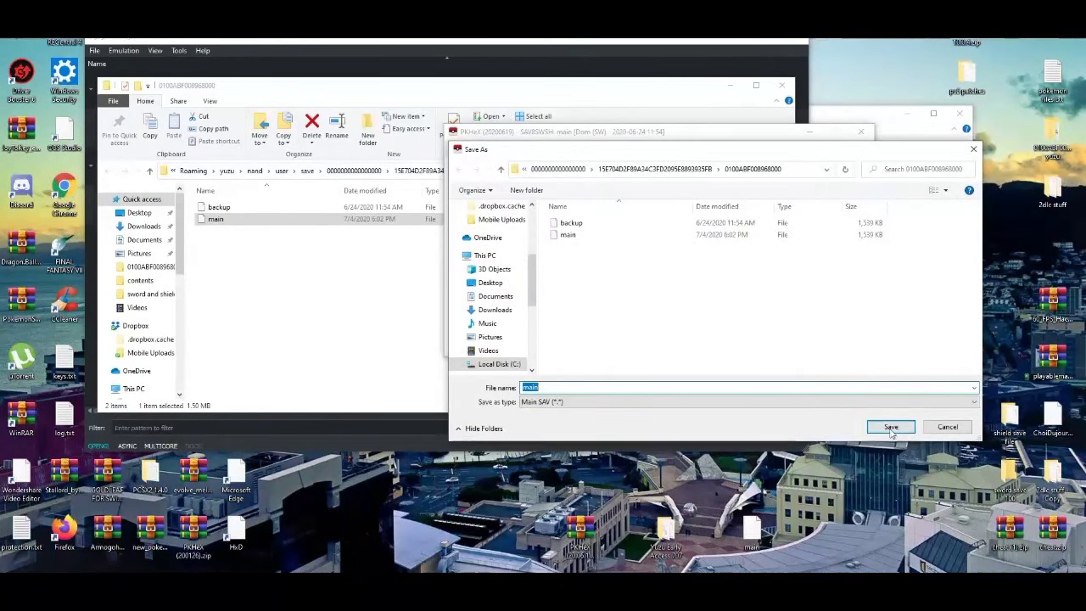
left_click(891, 427)
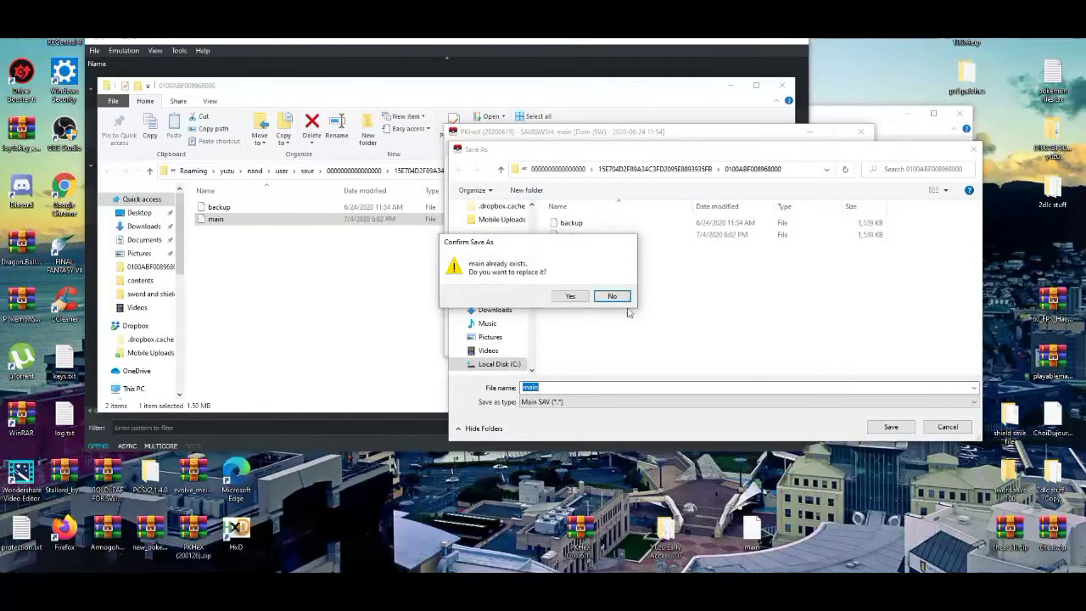
left_click(570, 296)
left_click(632, 345)
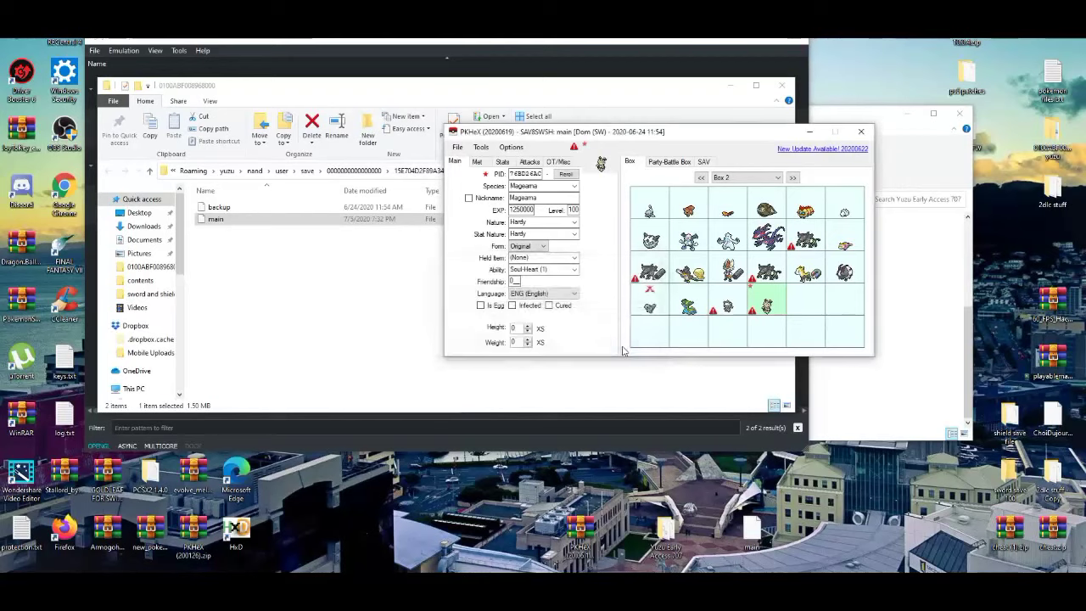
left_click(858, 132)
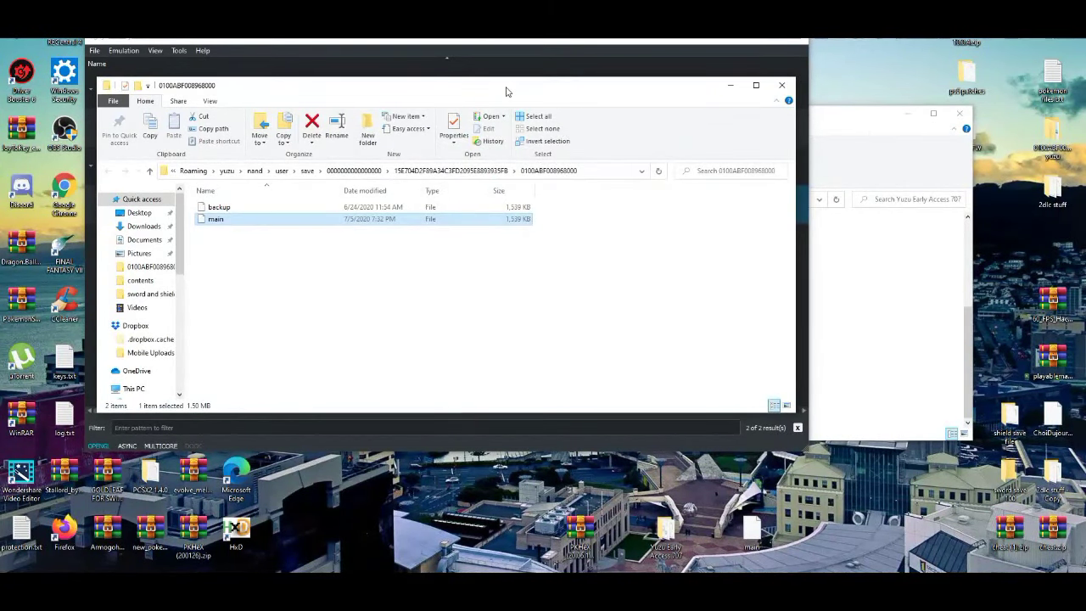
- Switch to the USB drive in File Explorer and open switch/checkpoint/saves/0x0100ABF008968000 beside the yuzu save folder
left_click_drag(505, 92, 452, 71)
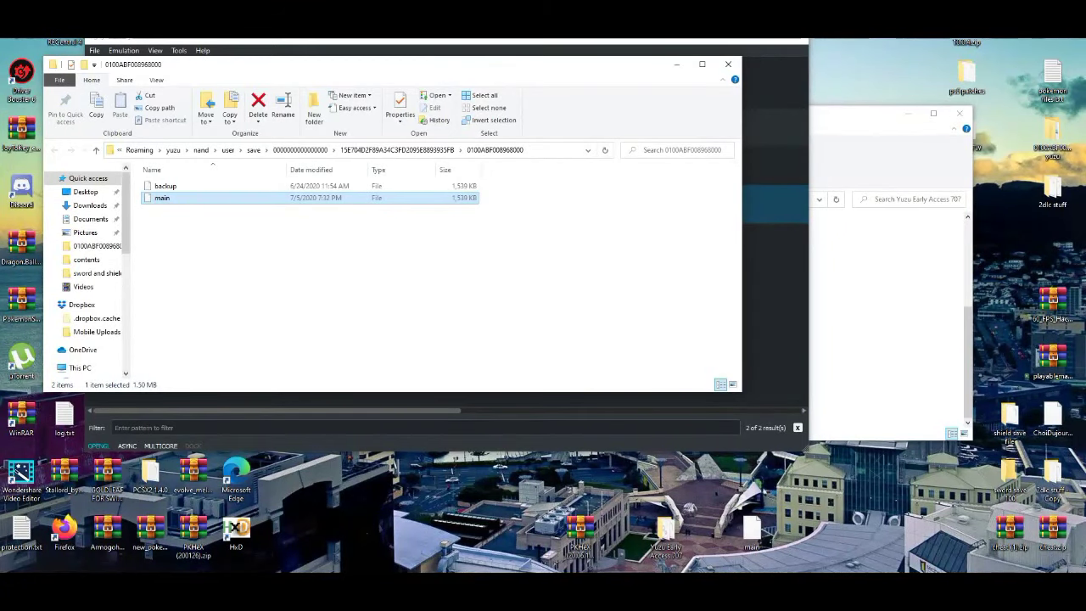
key("alt+Tab")
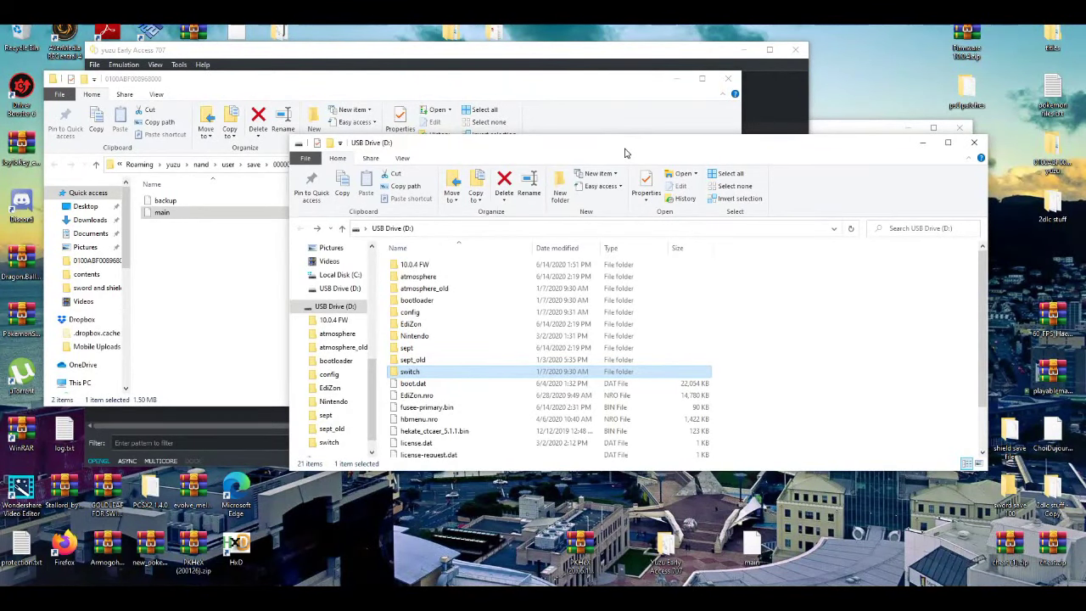
left_click_drag(625, 152, 624, 143)
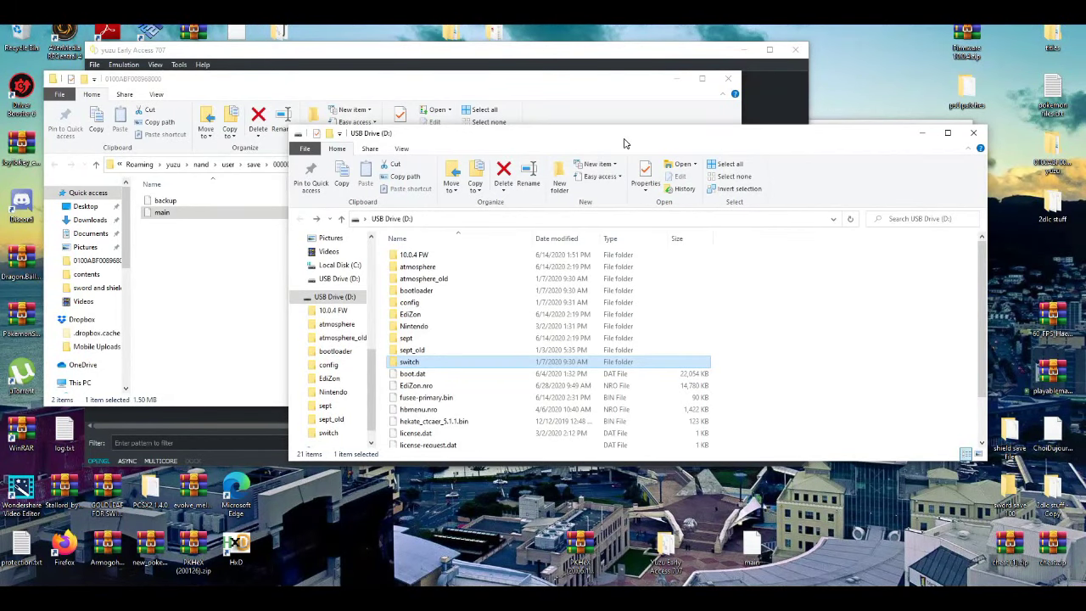
left_click_drag(624, 142, 638, 96)
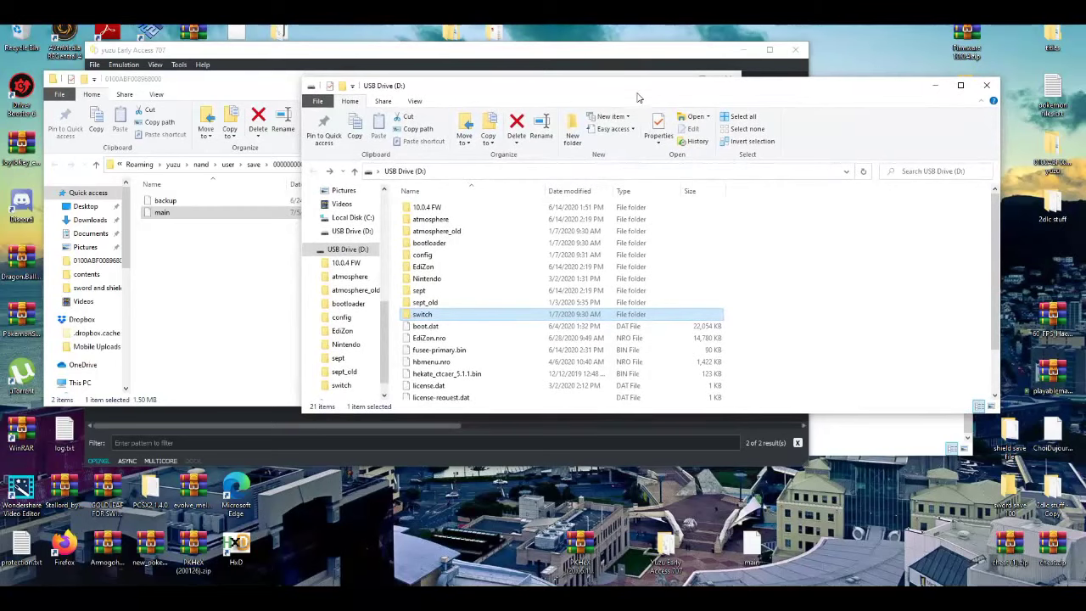
double_click(477, 316)
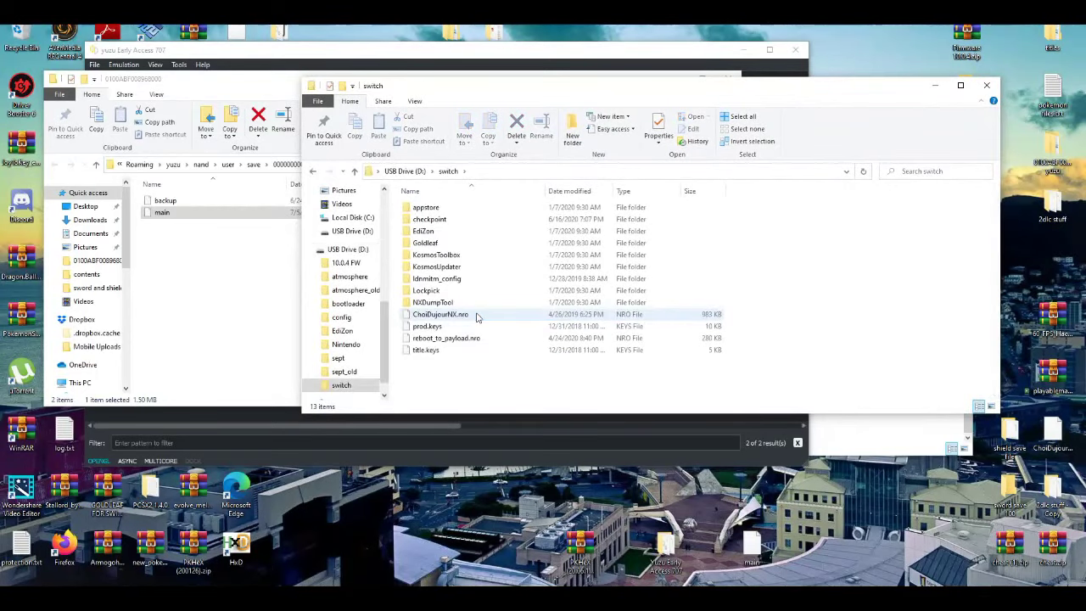
double_click(475, 221)
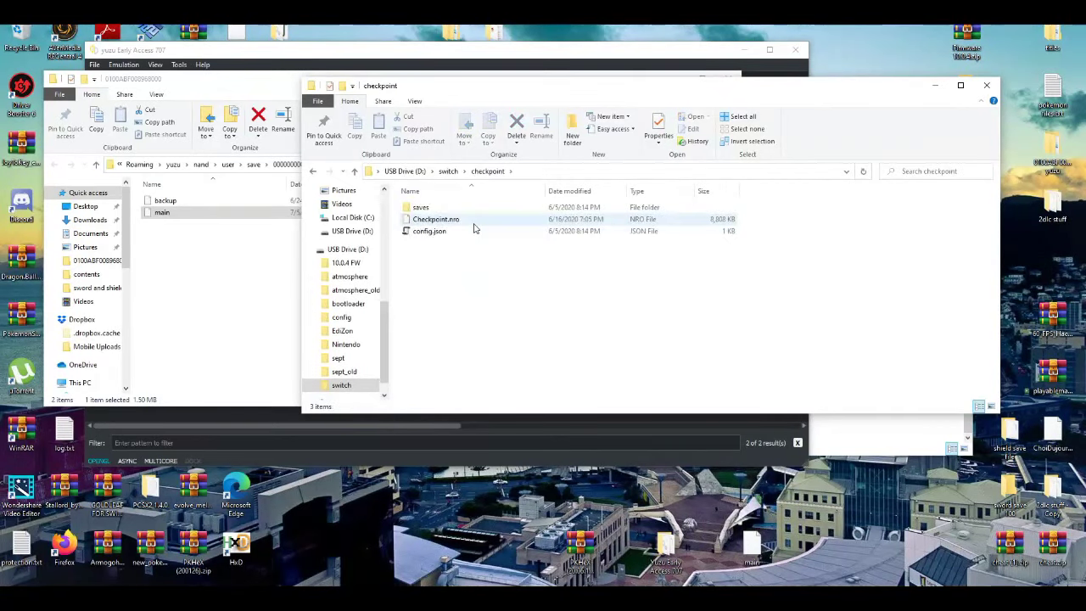
double_click(466, 209)
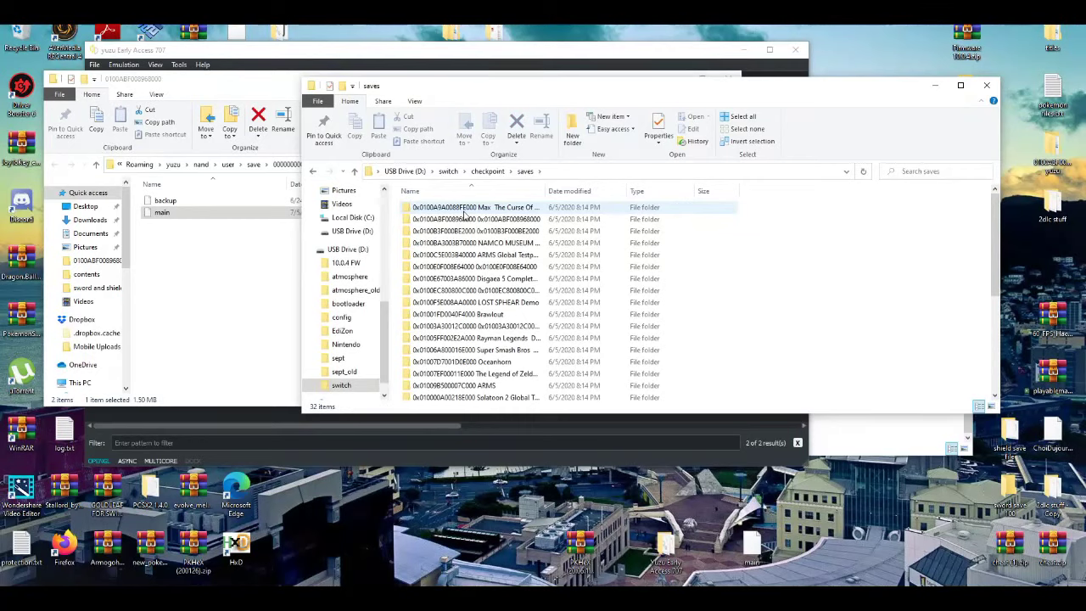
double_click(465, 221)
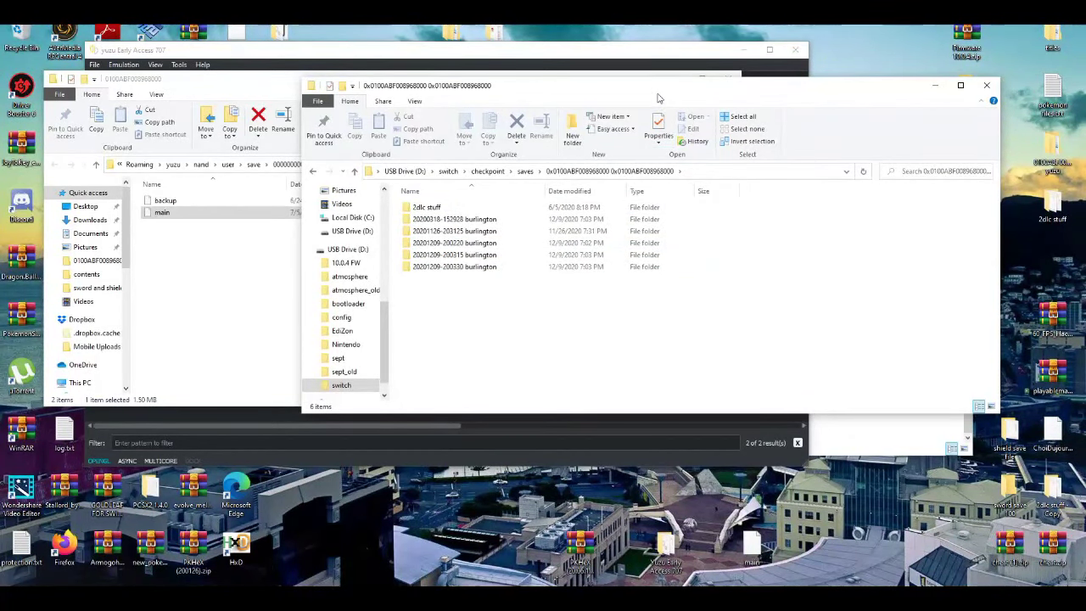
left_click_drag(658, 99, 686, 111)
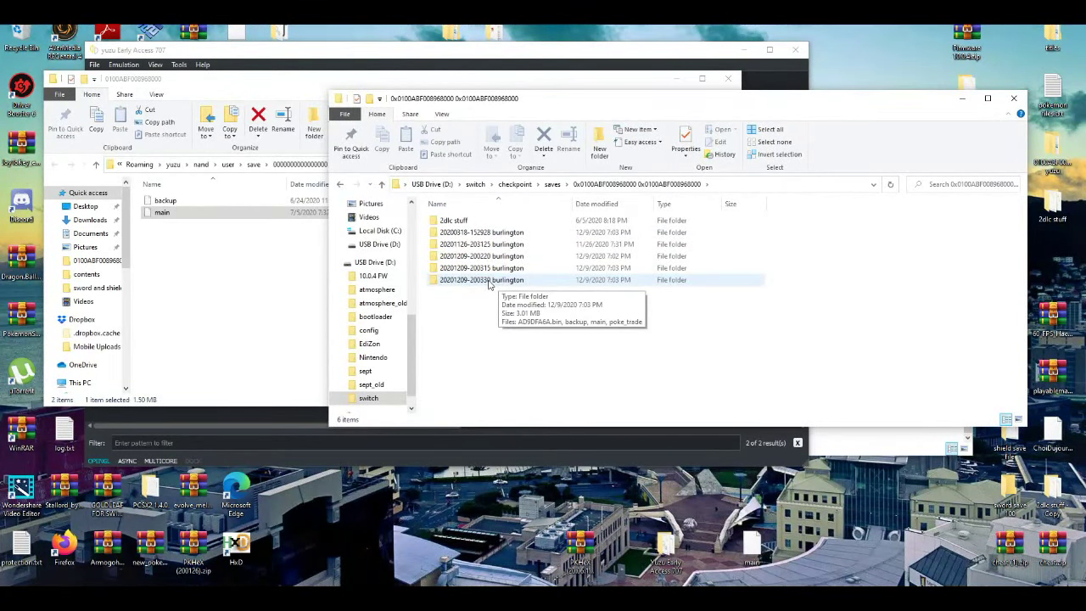
left_click(512, 234)
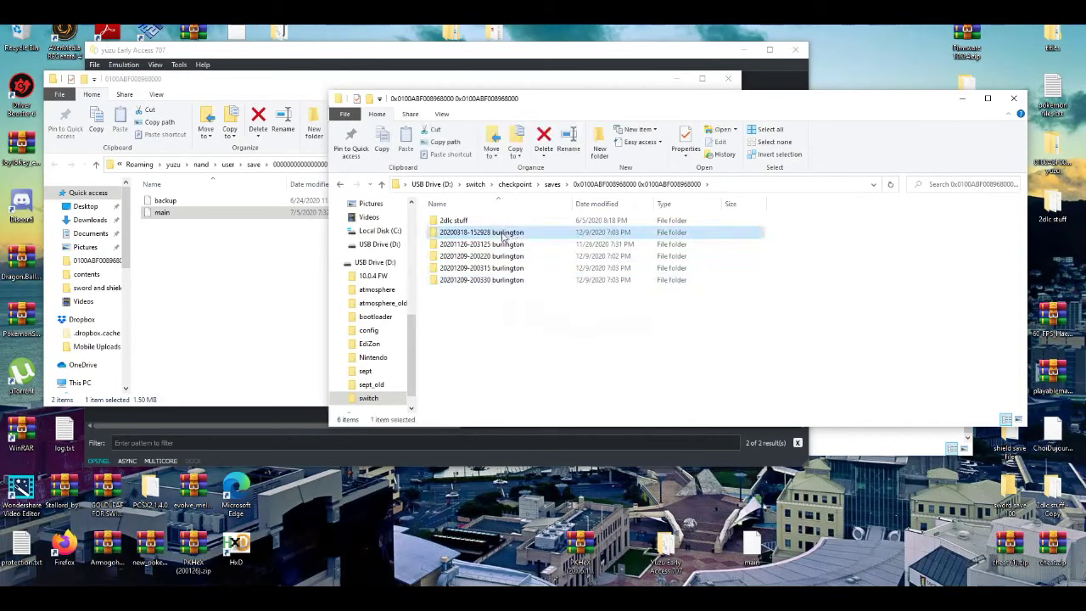
right_click(502, 234)
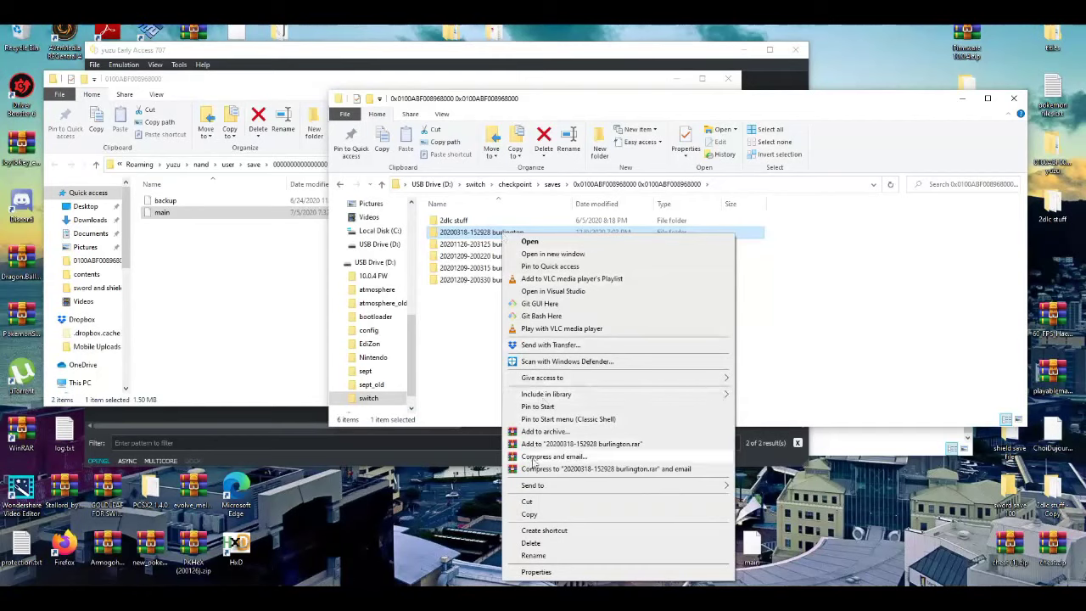
left_click(534, 556)
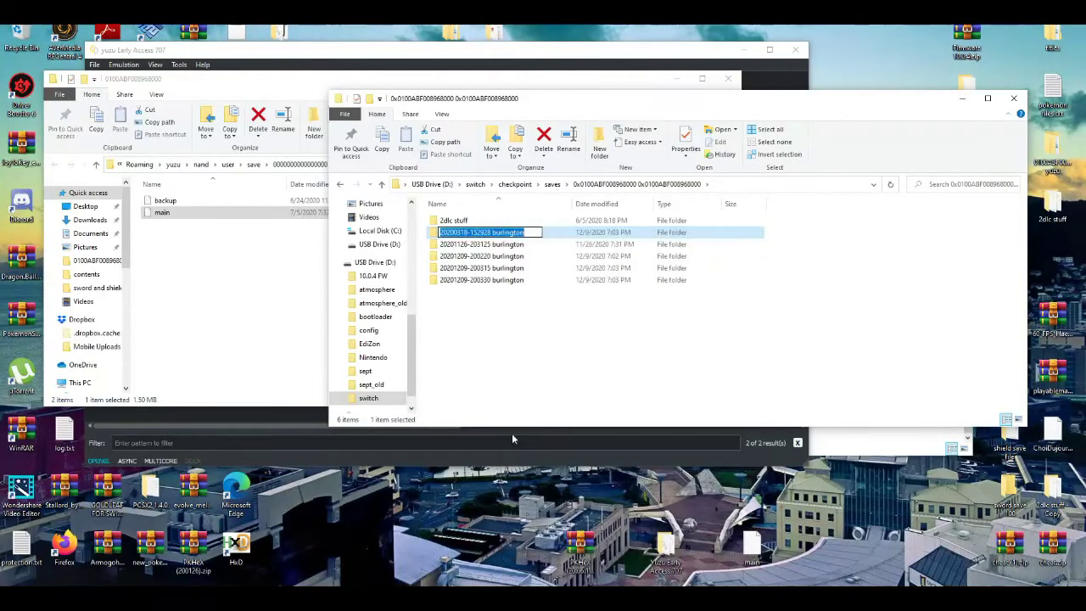
key("BackSpace")
type("yo")
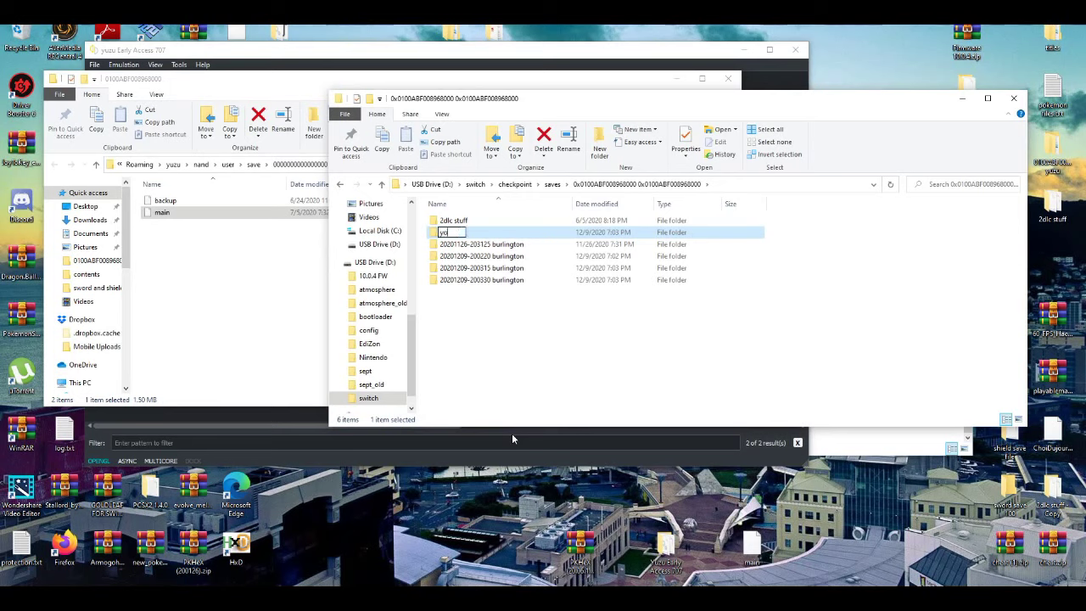
type("utub")
type("e sid")
left_click(500, 354)
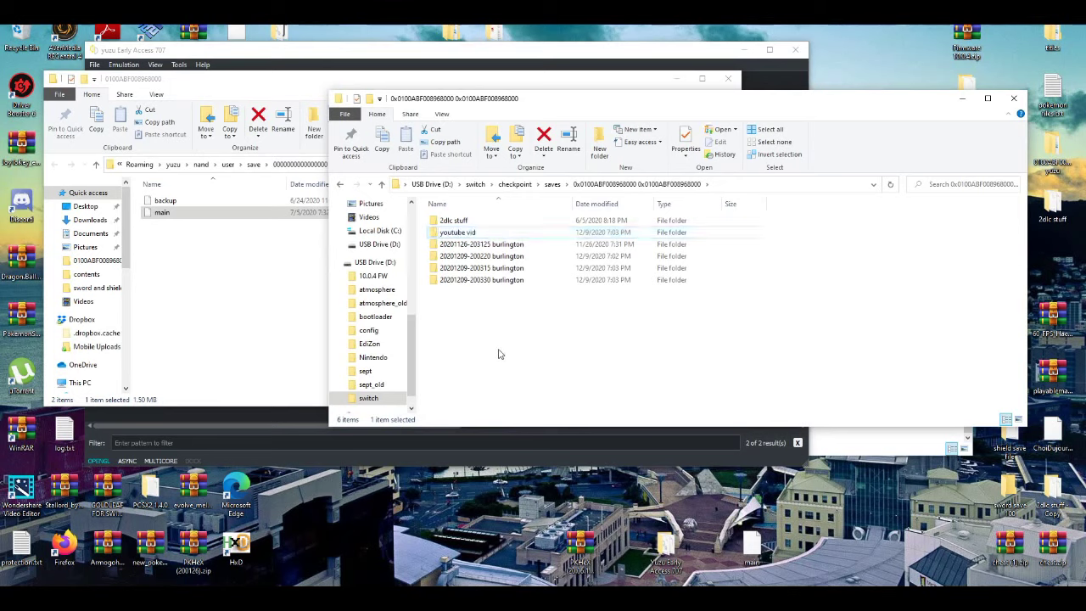
- Copy the main file from the yuzu save folder into the youtube vid folder, replacing the existing file
double_click(481, 237)
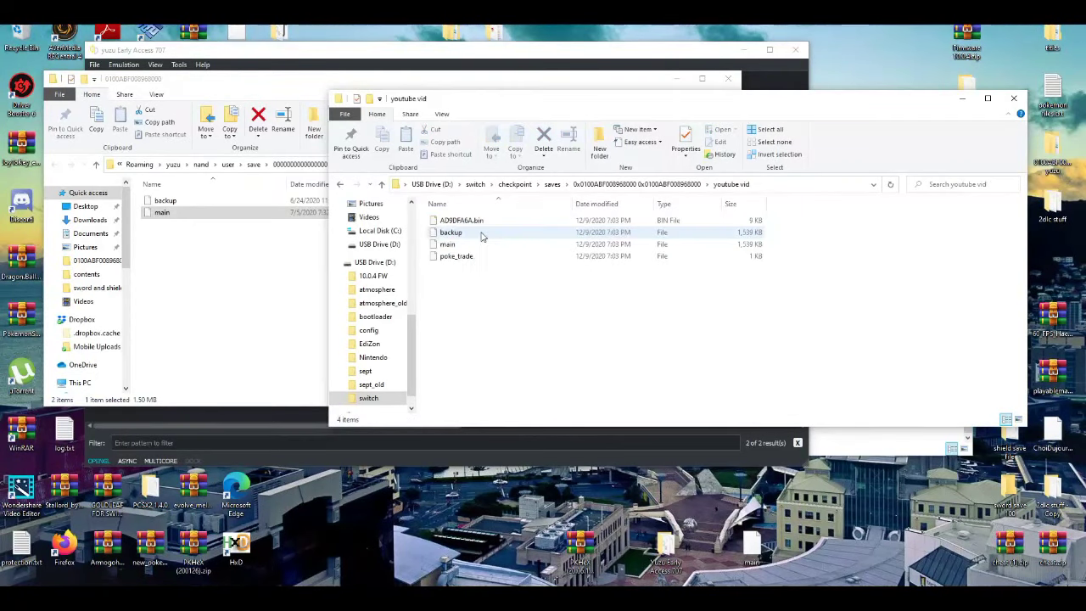
left_click(192, 214)
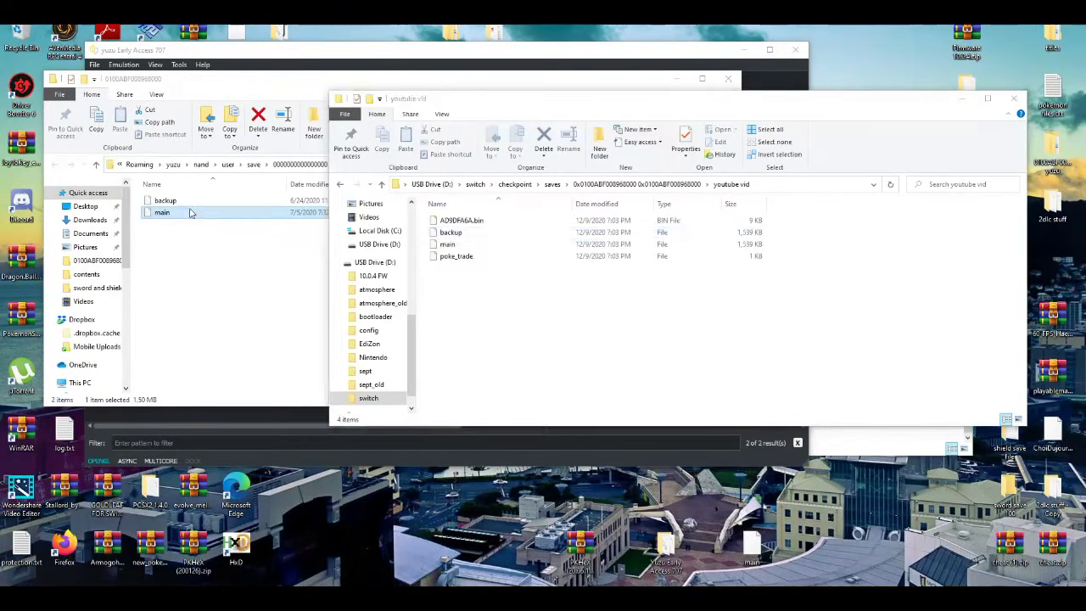
left_click_drag(205, 218, 777, 370)
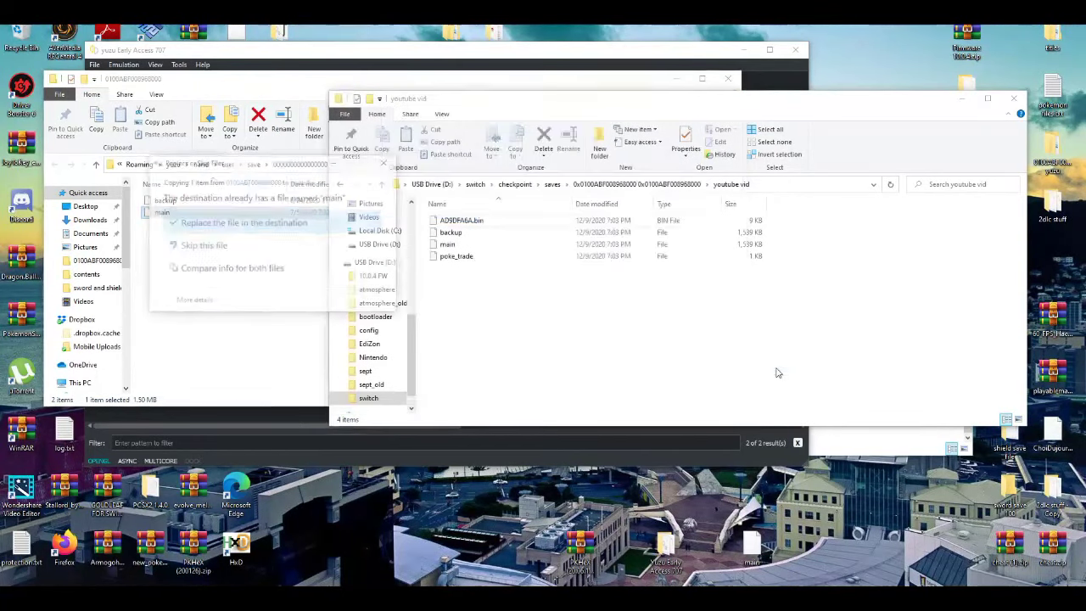
left_click(294, 224)
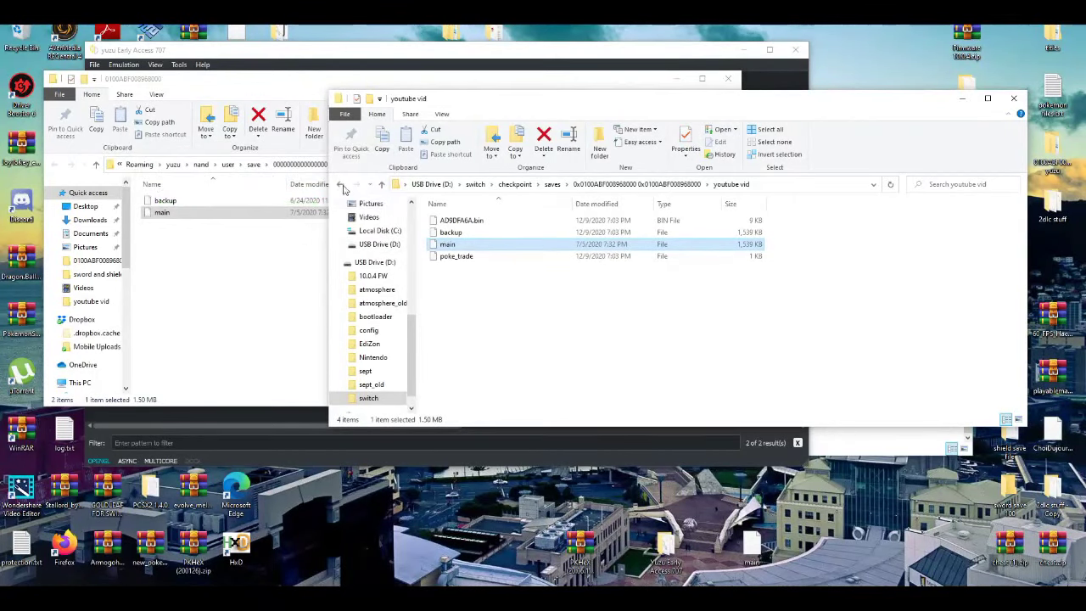
- Close the USB drive's folder window and bring the yuzu window to the front
left_click(341, 185)
left_click(341, 185)
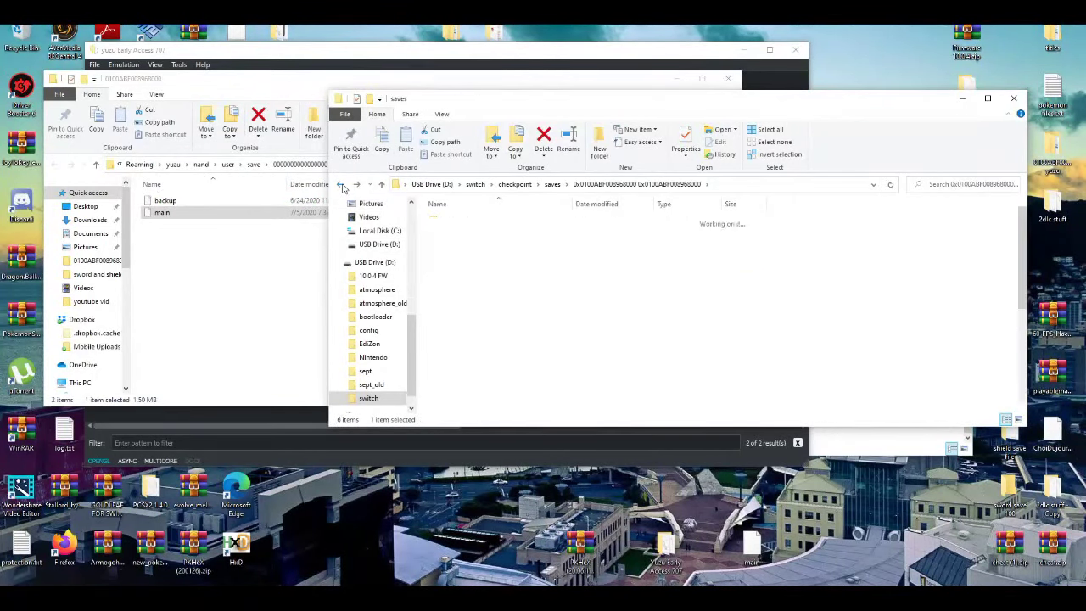
left_click(1014, 100)
left_click(727, 84)
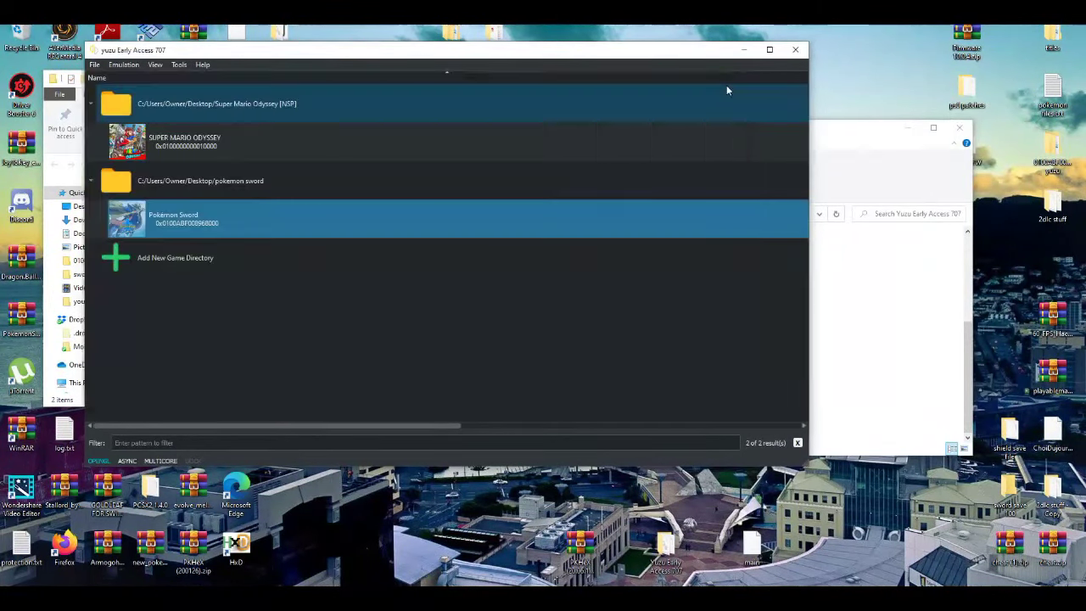